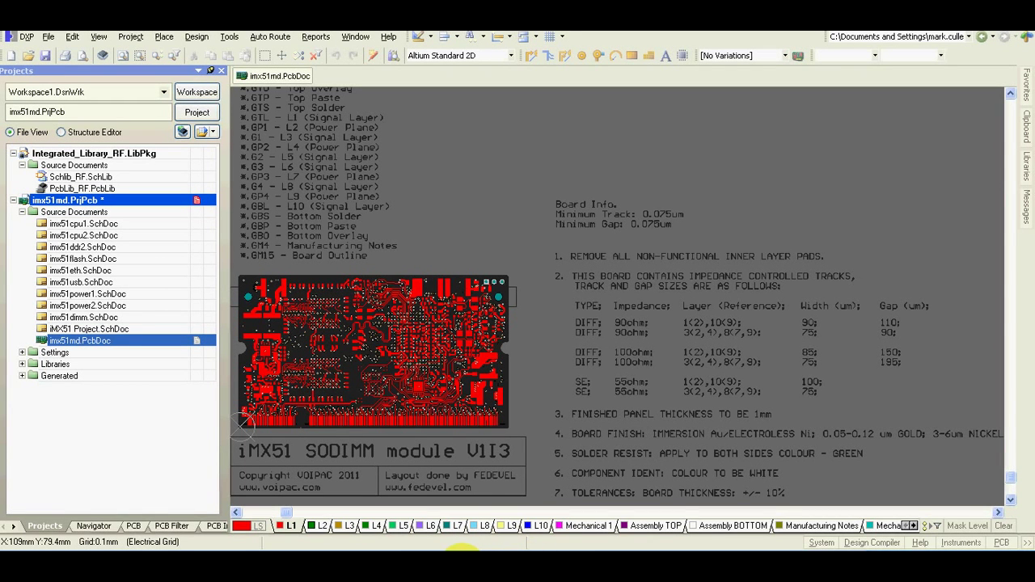
Compare the 3D STEP model in the viewer against the PCB layout
click(457, 550)
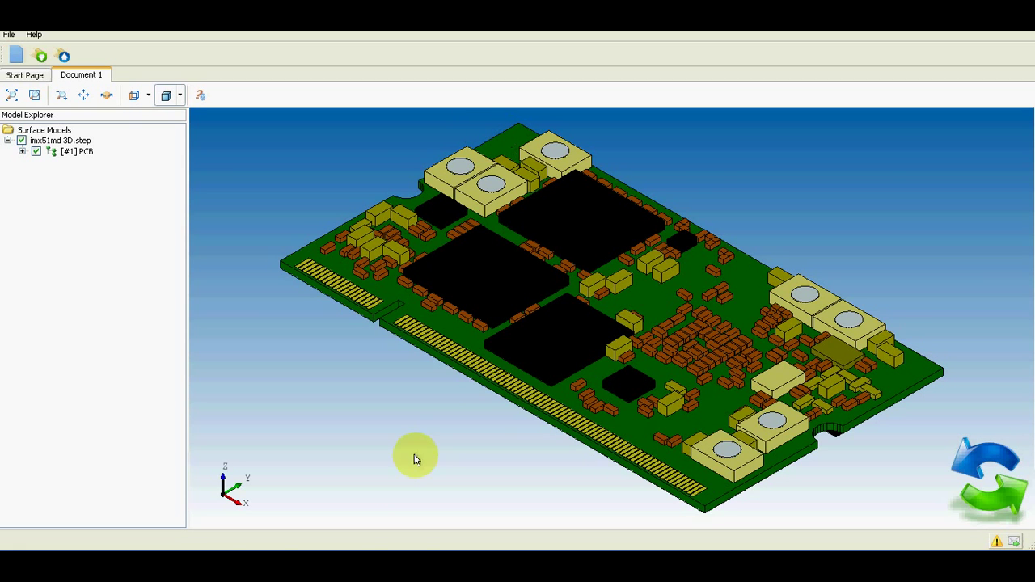
click(231, 544)
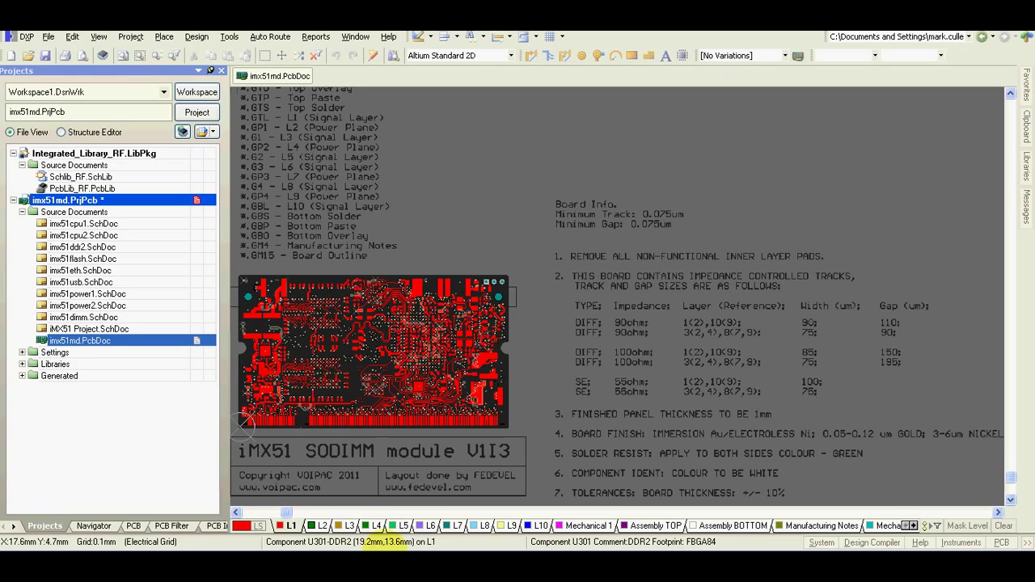
click(408, 541)
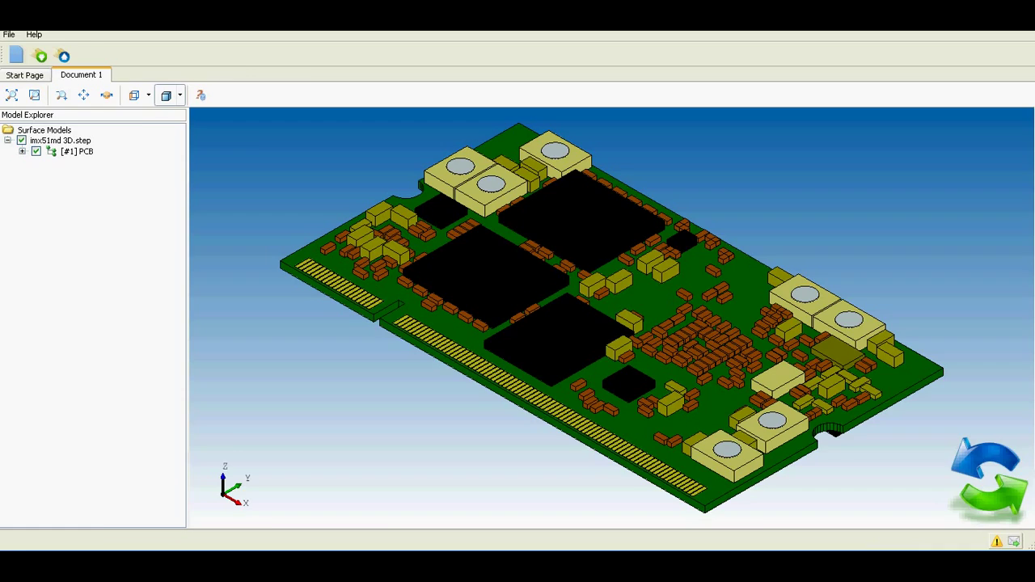
click(662, 540)
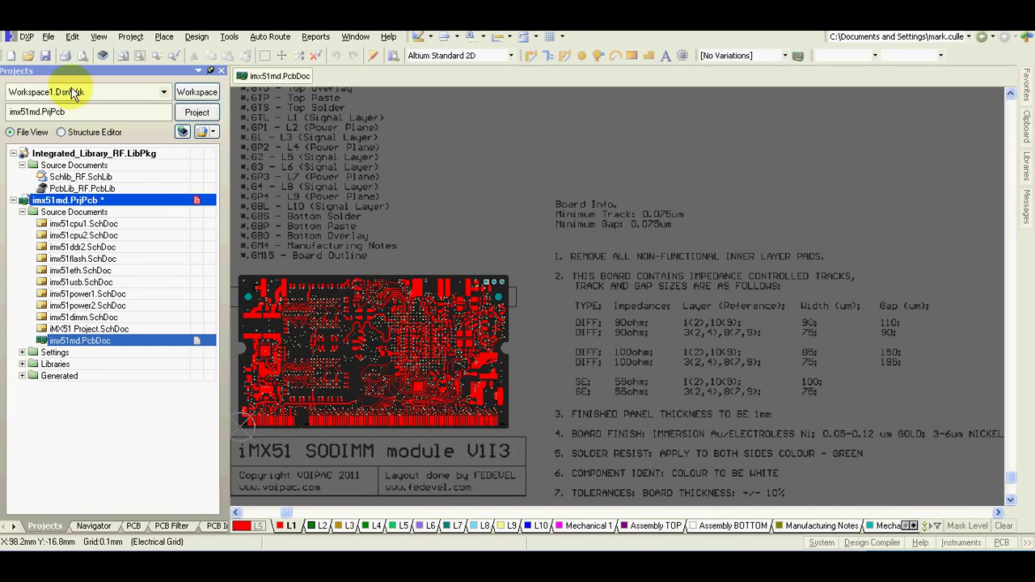
Save the board as Export STEP to imx51md 3D.step, replacing the existing file
click(48, 37)
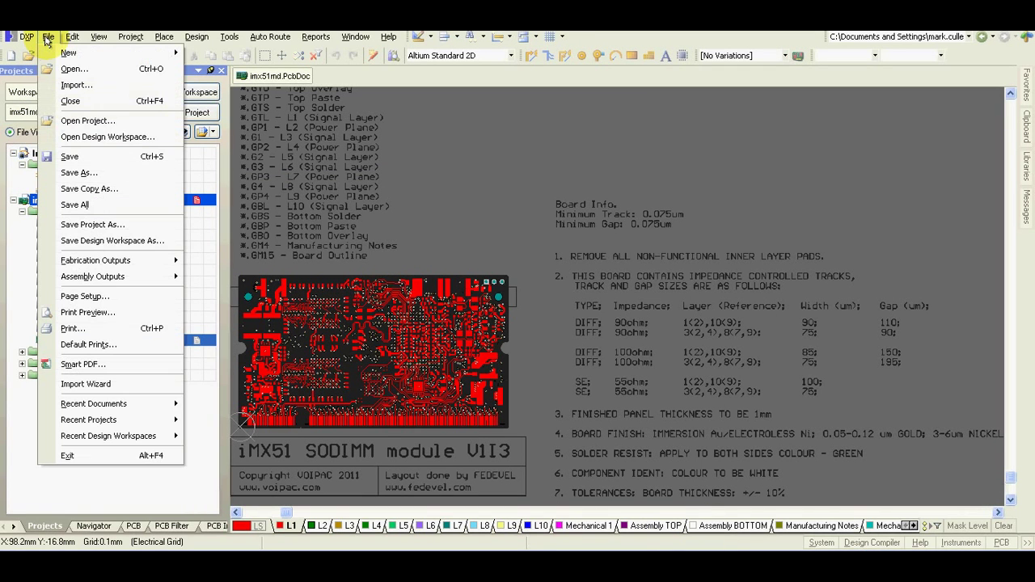
click(78, 173)
click(485, 419)
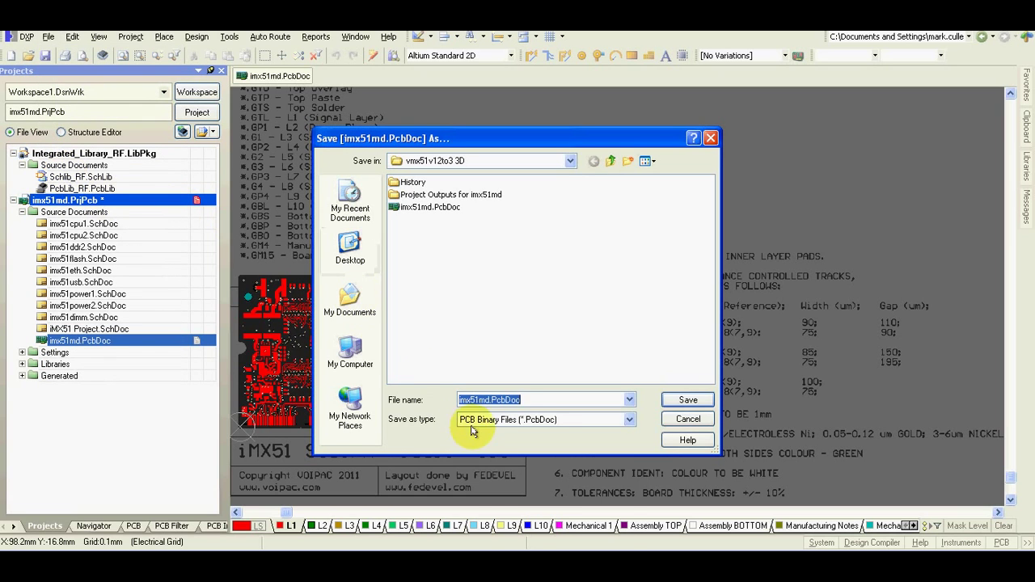
click(483, 546)
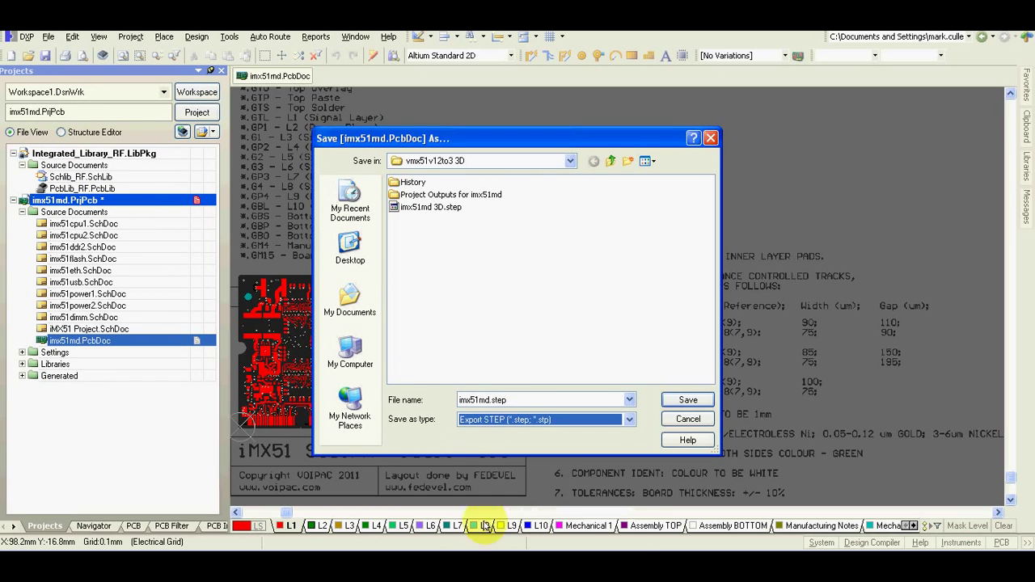
click(424, 208)
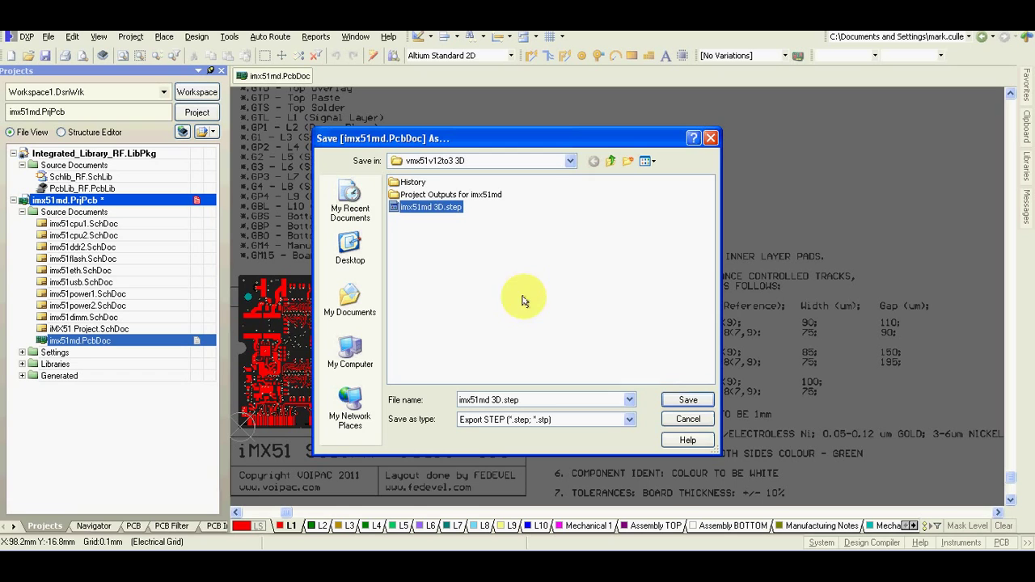
click(687, 401)
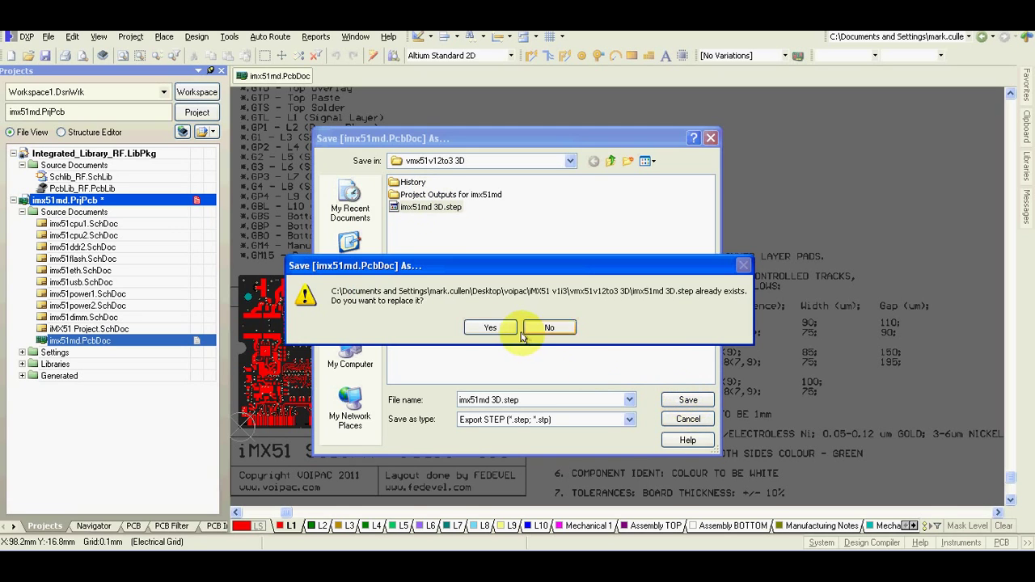
click(495, 325)
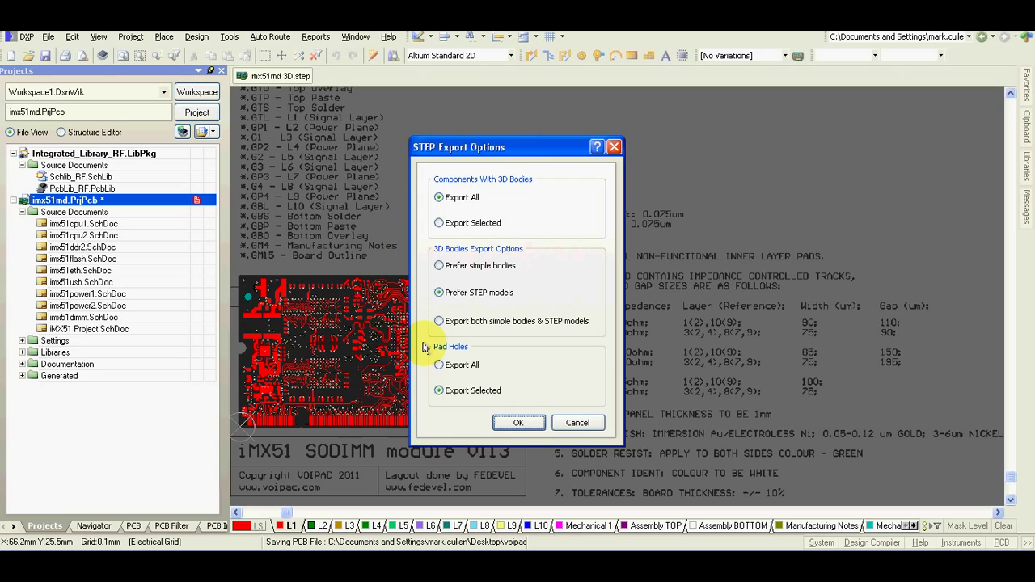
Set Pad Holes to Export All in the STEP options and complete the export
click(439, 365)
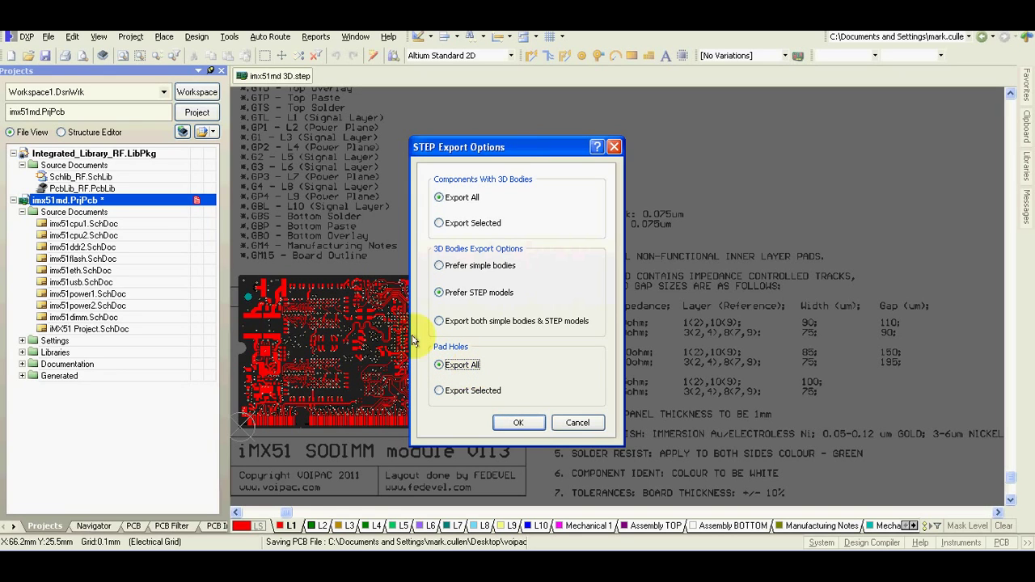
click(507, 424)
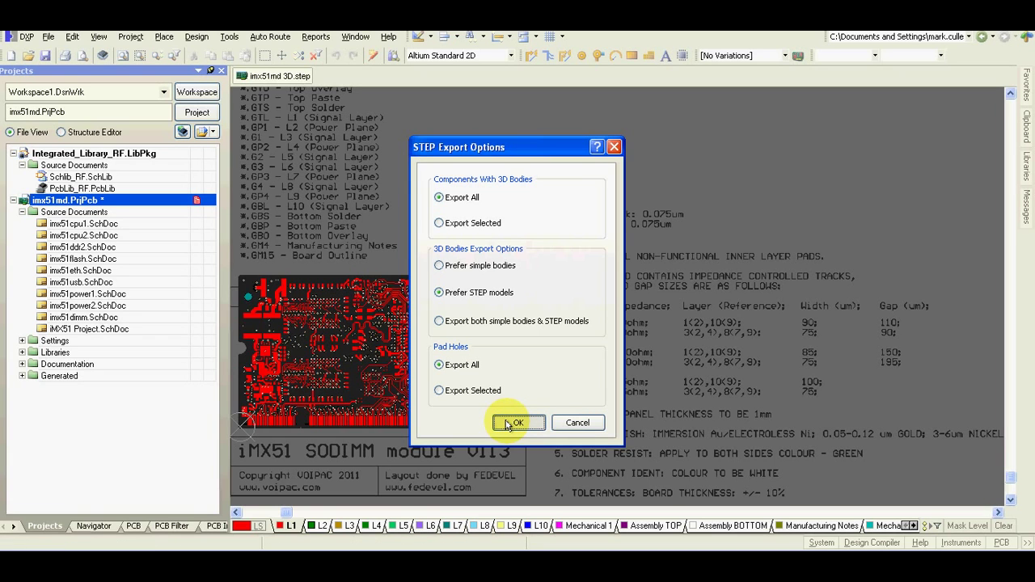
click(517, 423)
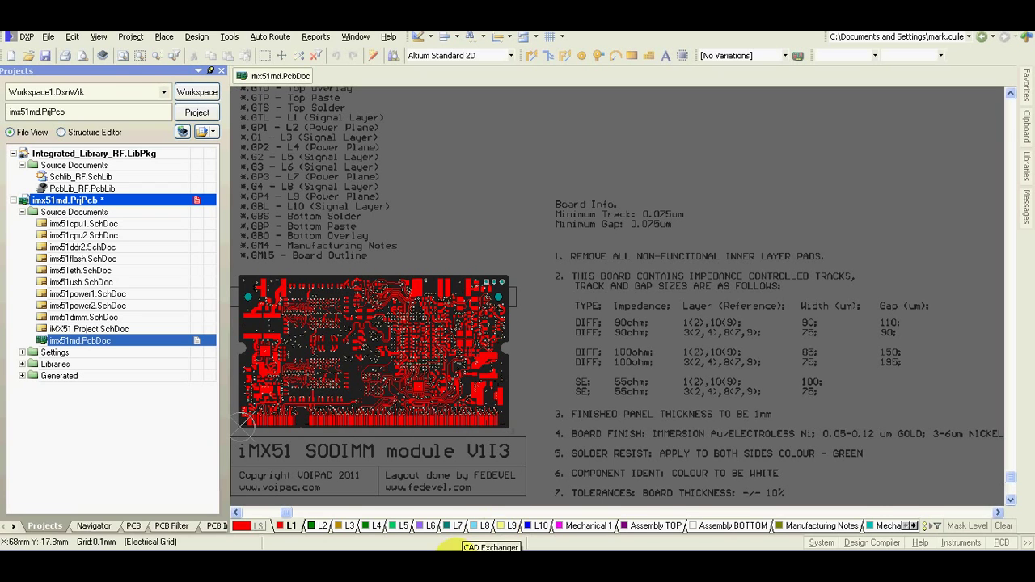
click(449, 546)
Close the outdated 3D document, start a new one, and import imx51md 3D.step
click(9, 34)
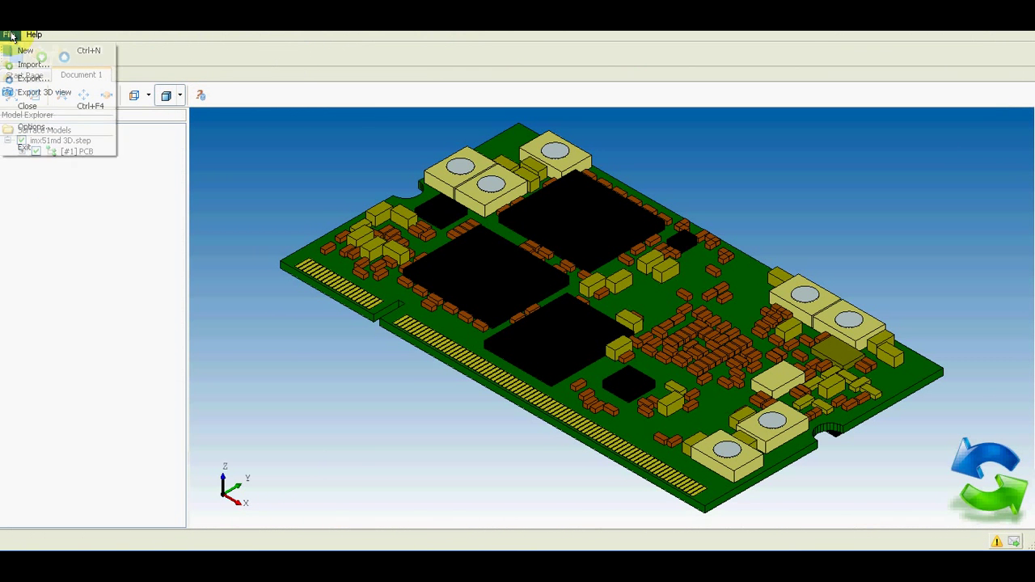
click(16, 108)
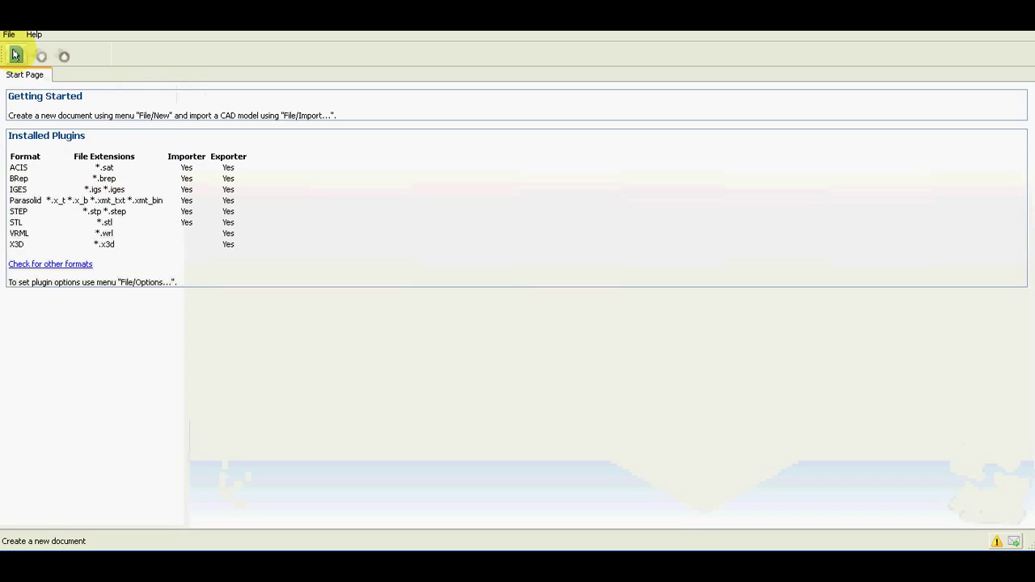
click(16, 54)
click(9, 35)
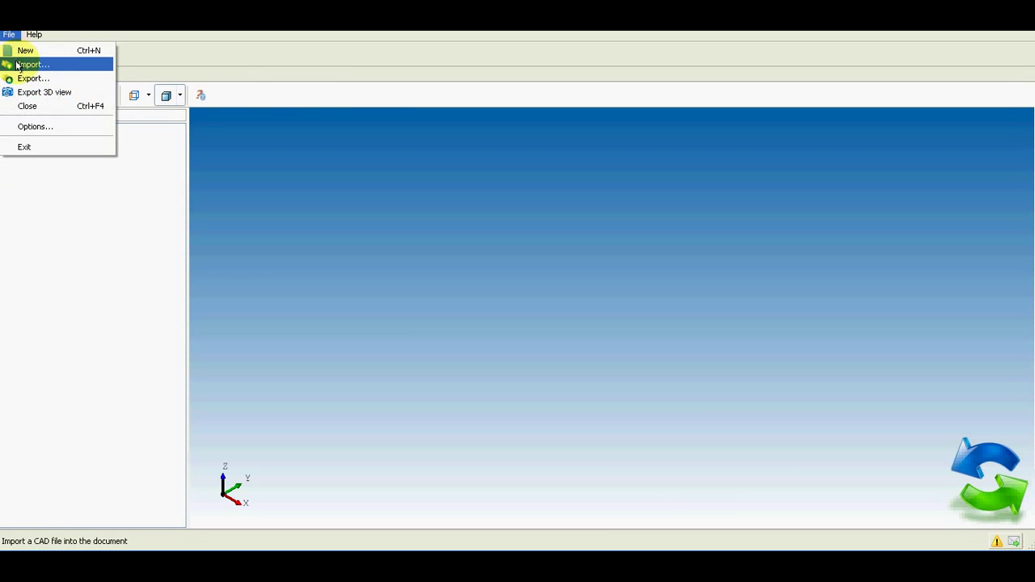
click(24, 63)
click(97, 108)
click(372, 297)
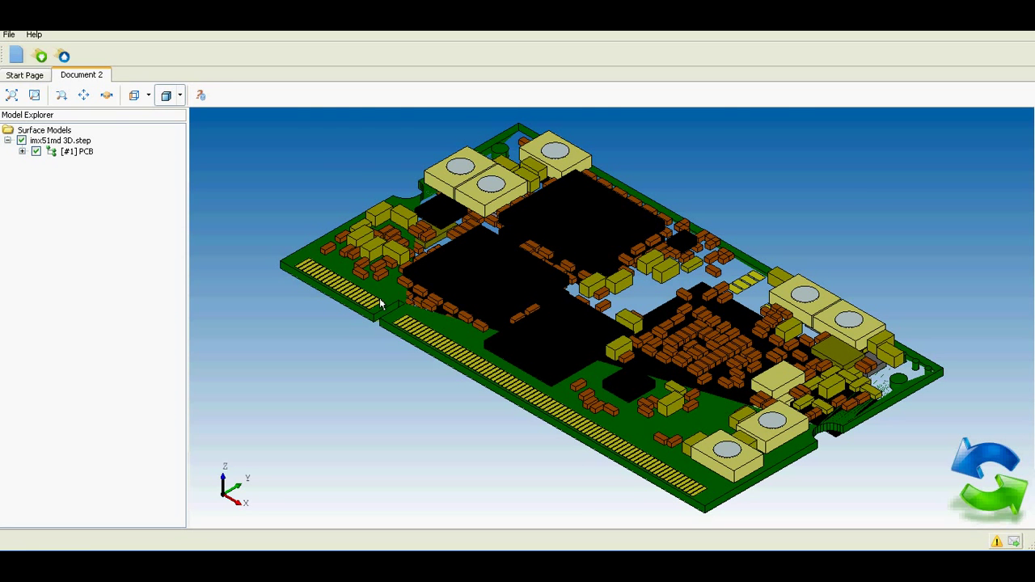
Rotate the imported board model to a top view
click(105, 95)
drag(677, 187, 603, 212)
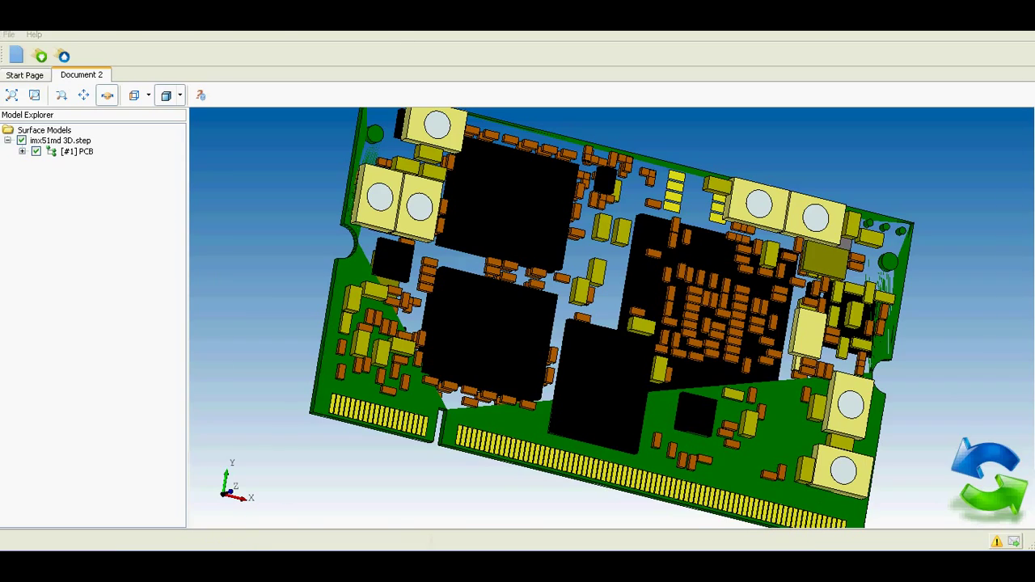
click(234, 547)
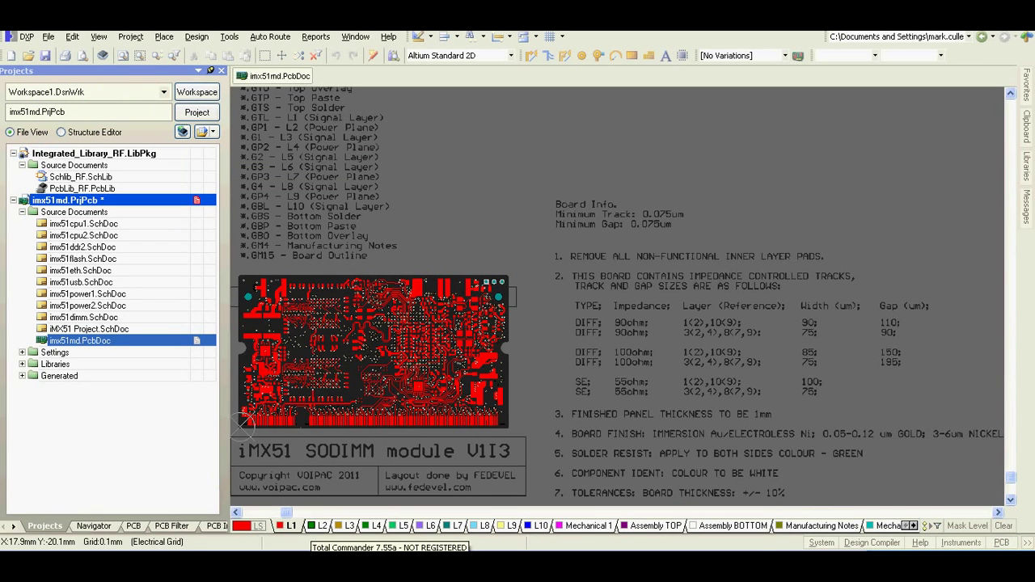
Show the Multi-Layer view zoomed on the upper-left hole and bring up Design » Board Shape
key(minus)
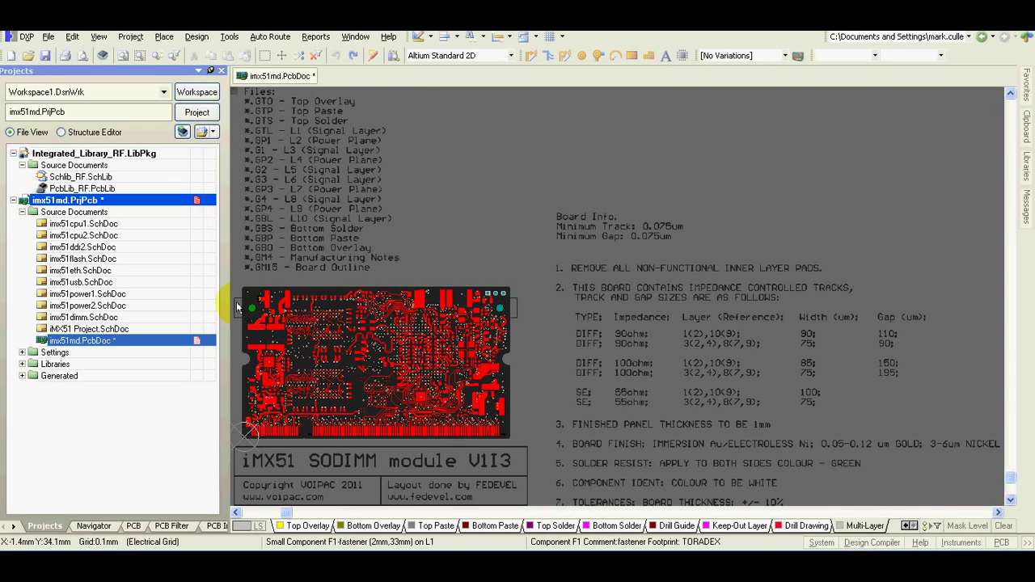
ctrl+scroll(236, 306, up, 5)
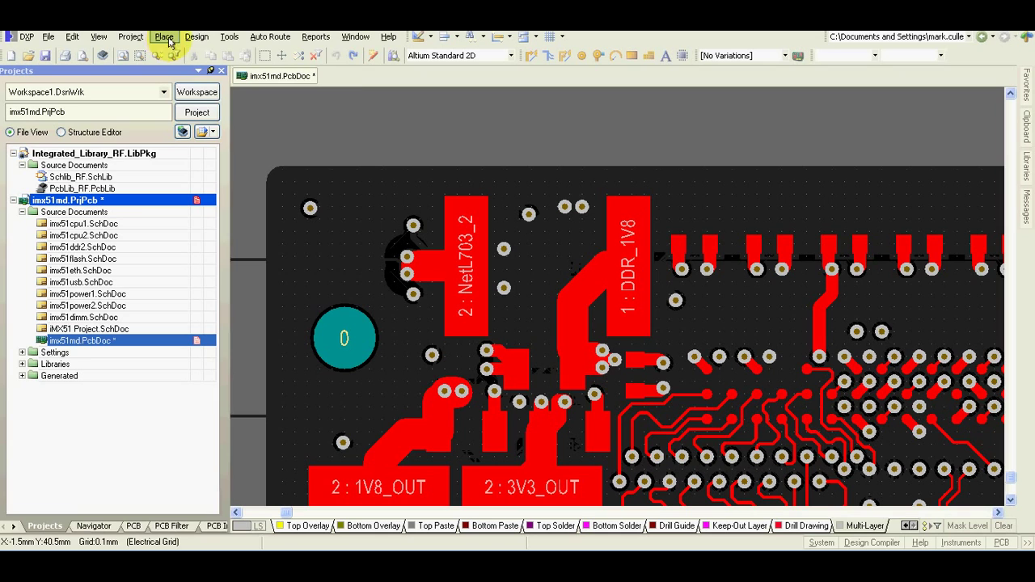
click(192, 40)
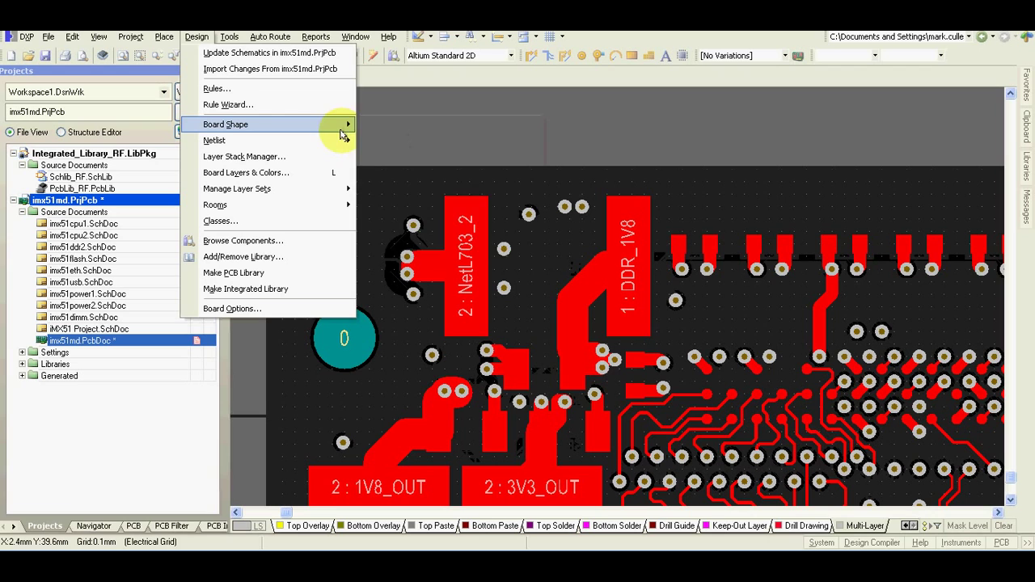
mouse_move(342, 129)
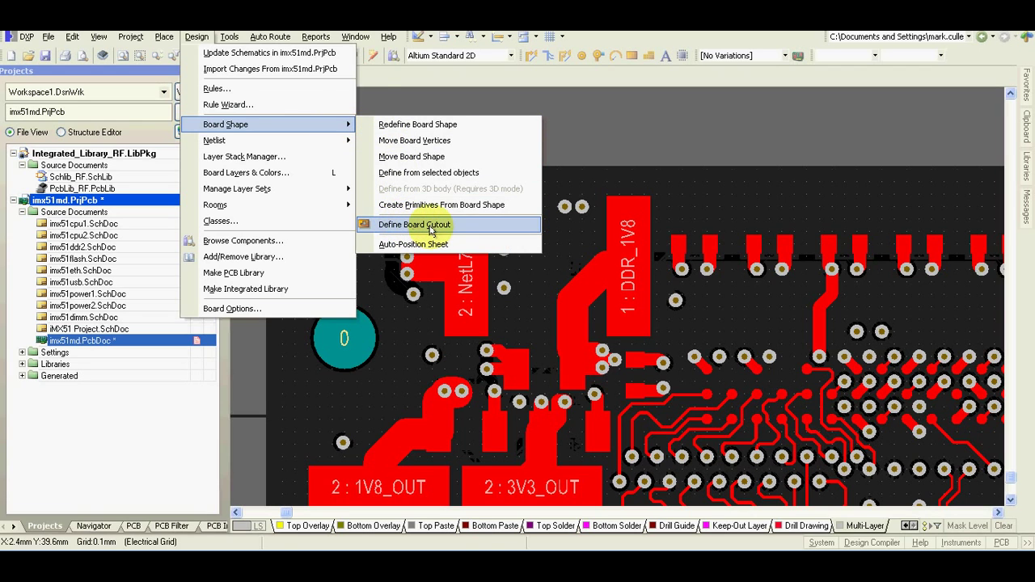
Start a board cutout below the upper-left mounting hole, cycling corner modes, then cancel it
click(431, 226)
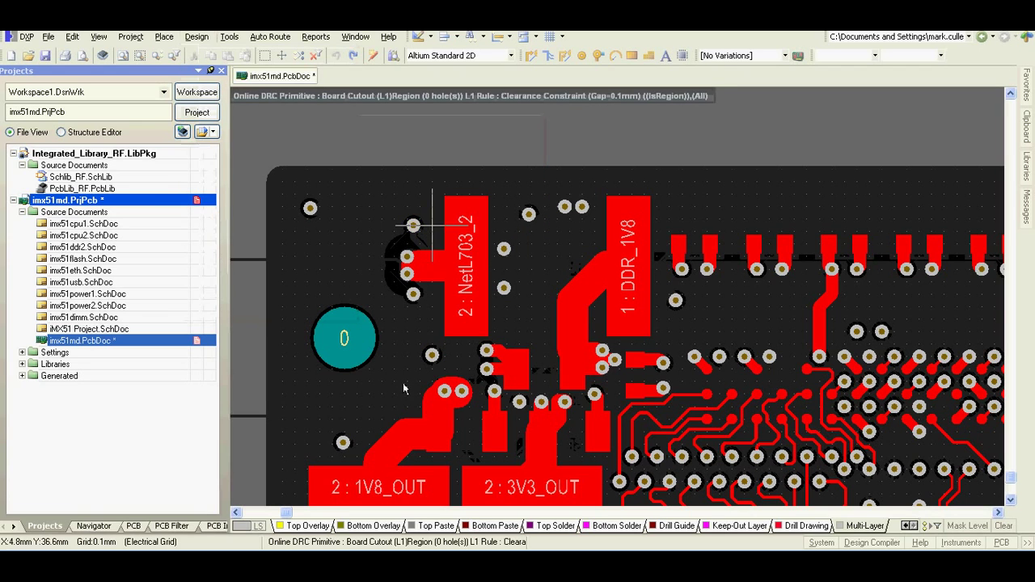
click(331, 409)
key(shift+space)
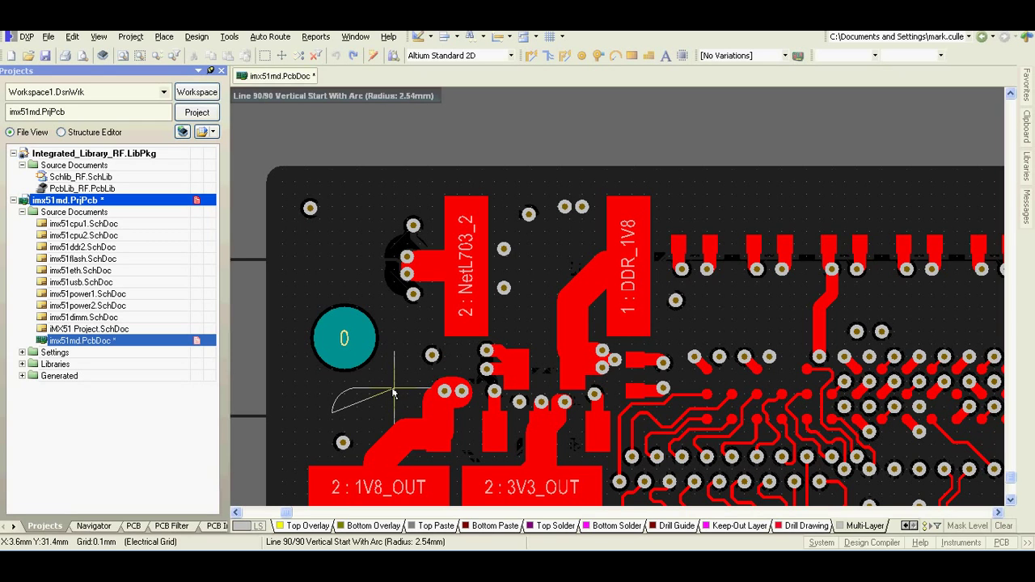
key(shift+space)
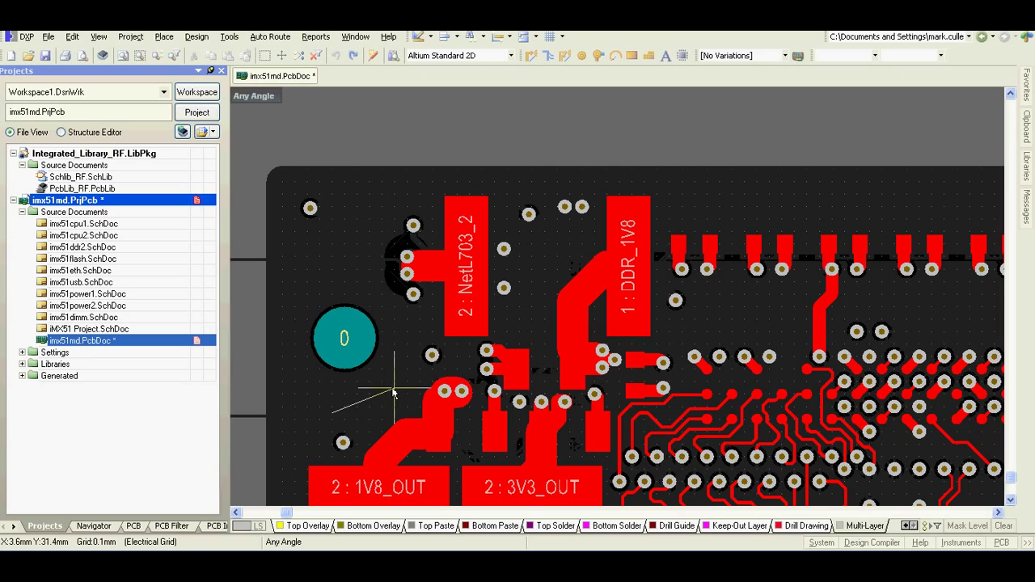
key(shift+space)
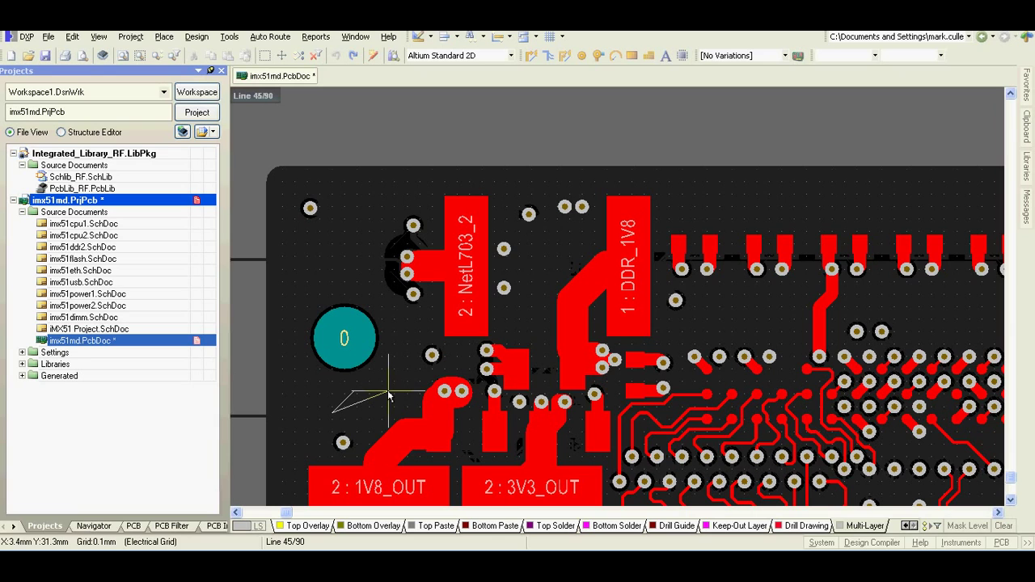
key(shift+space)
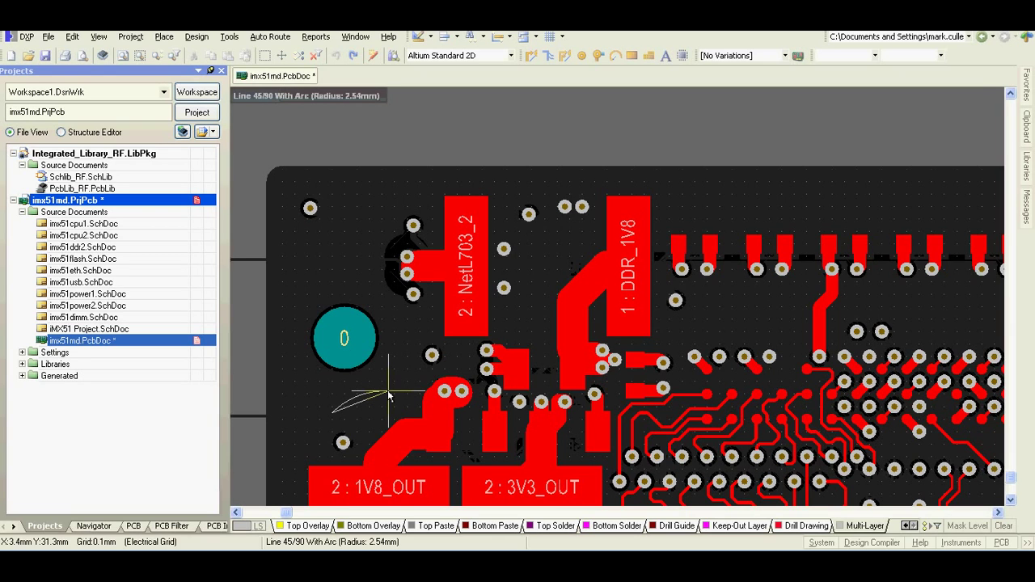
key(shift+space)
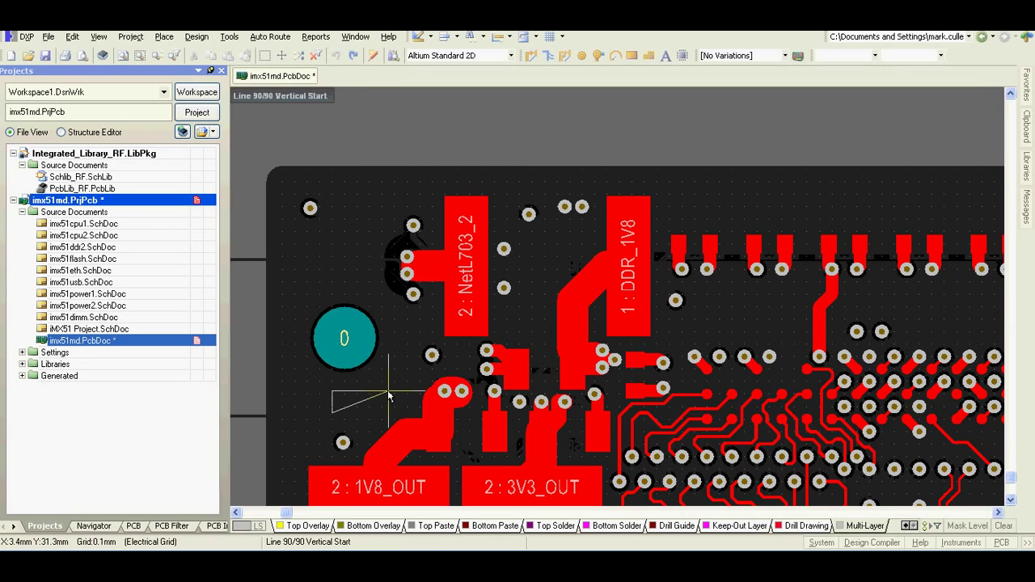
key(shift+space)
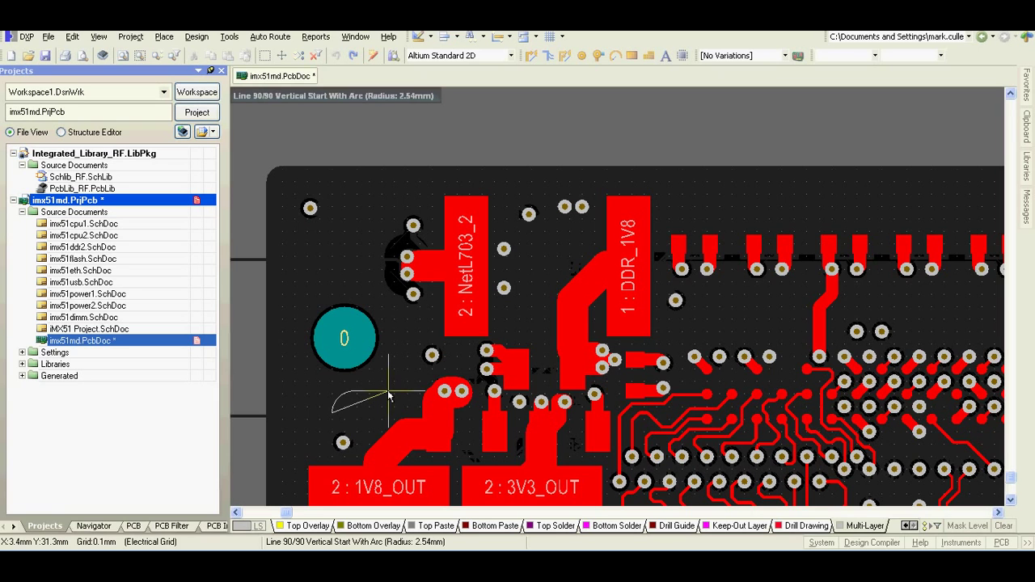
key(Escape)
Try an arc track from the pad's left edge, cancel it, and pick up the round pad
ctrl+scroll(320, 341, up, 3)
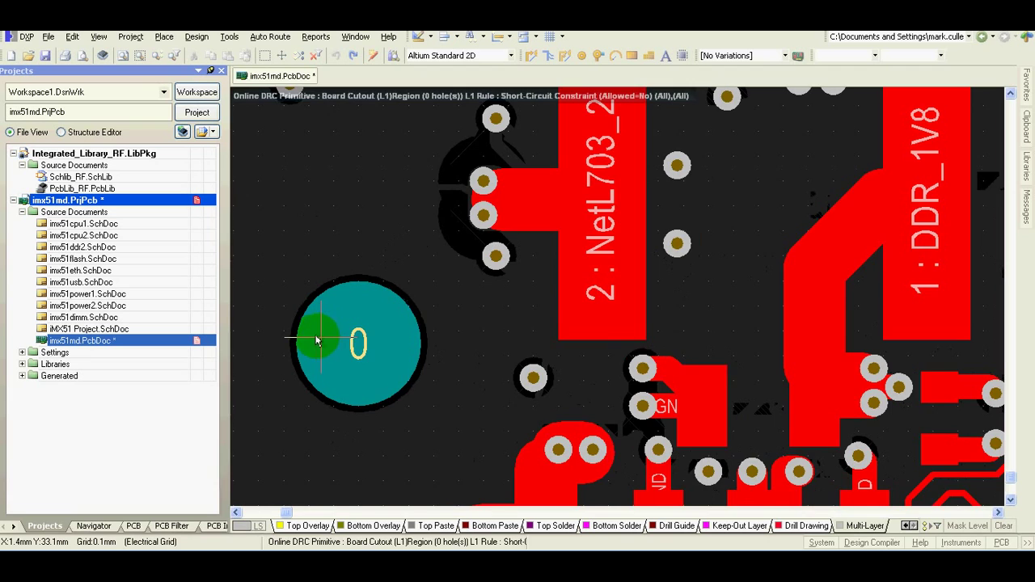
click(276, 349)
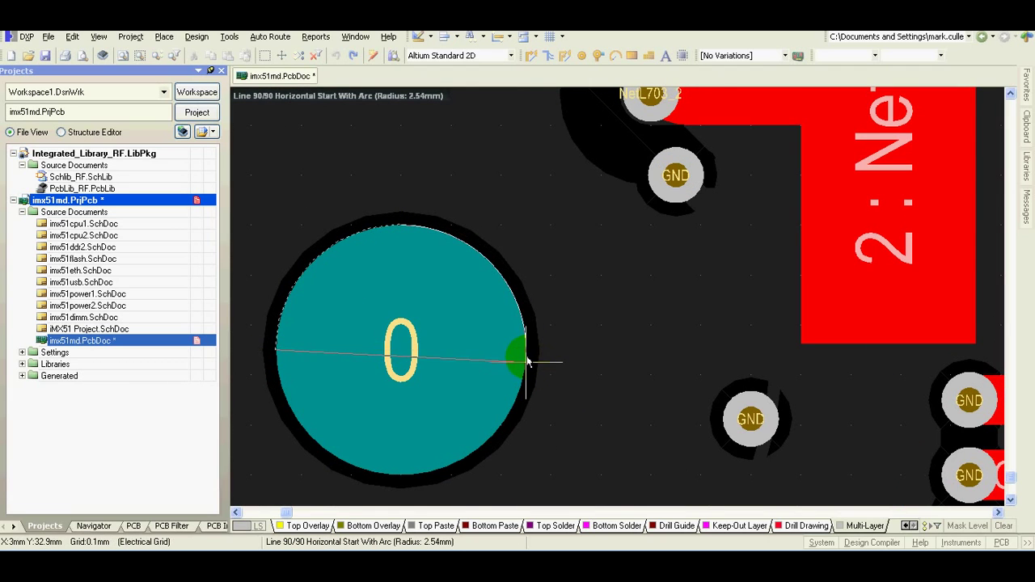
key(space)
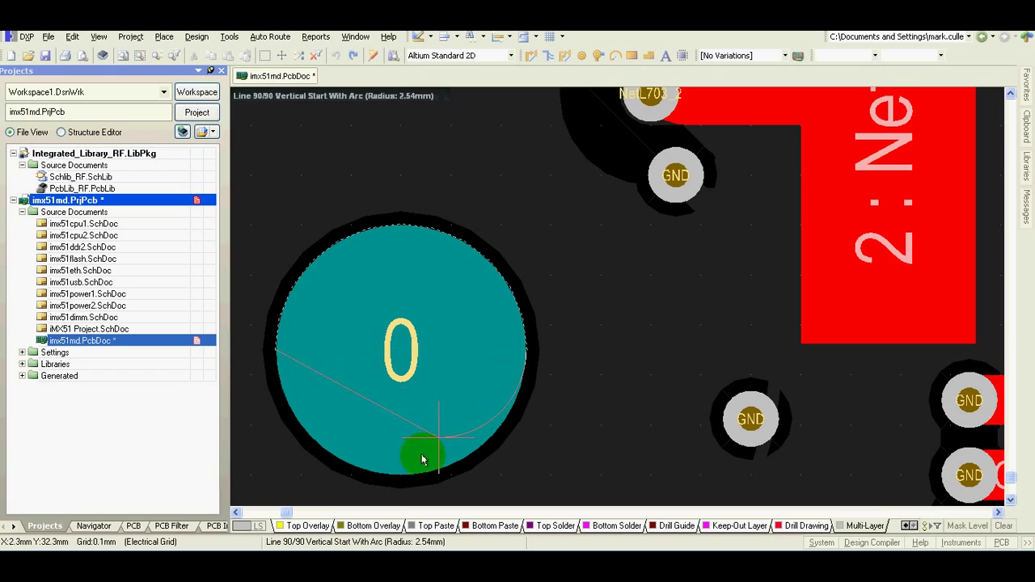
key(space)
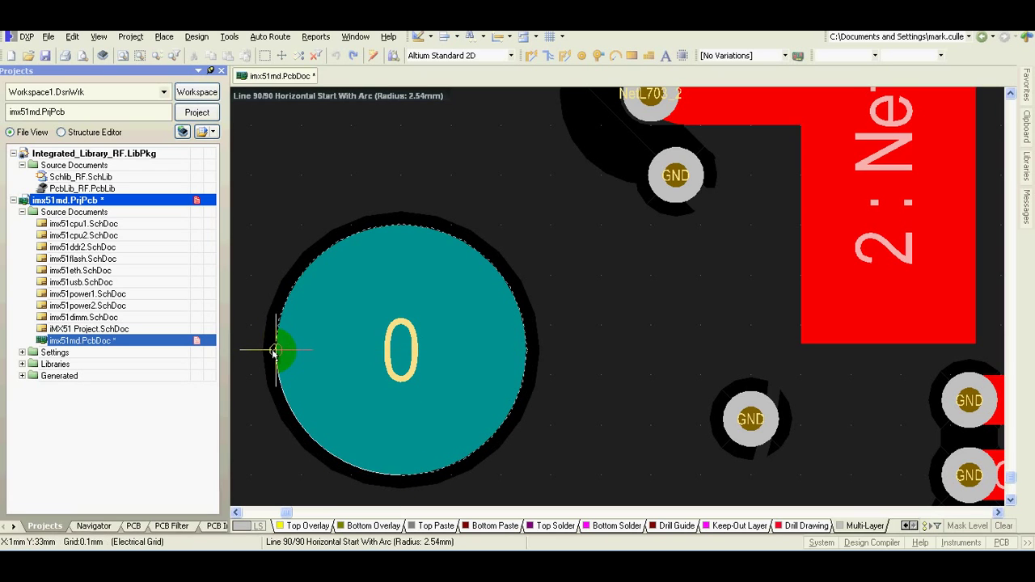
key(space)
right_click(420, 366)
click(423, 367)
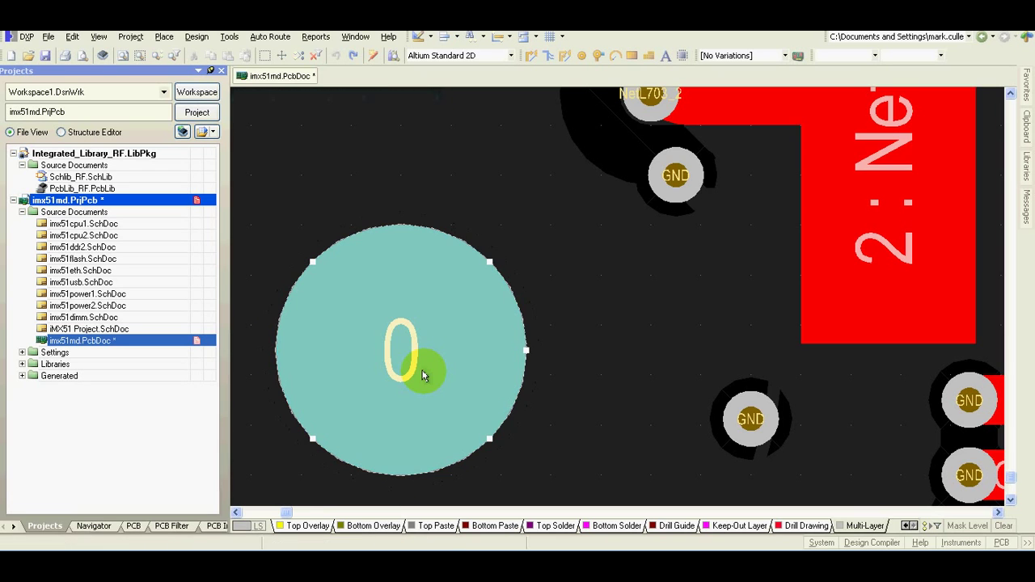
click(430, 382)
ctrl+scroll(428, 381, down, 2)
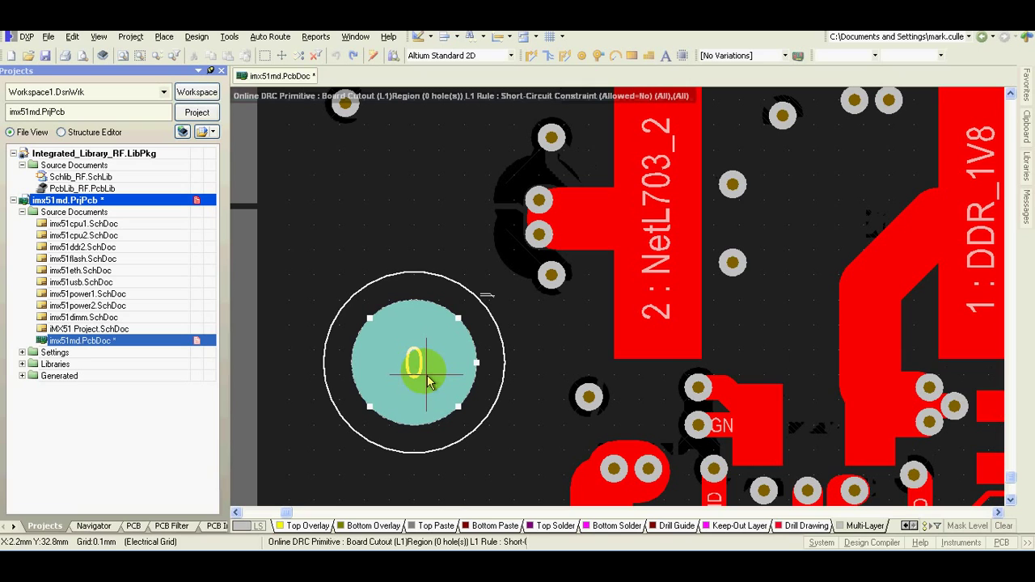
Put the mounting pad back and undo its move
click(427, 375)
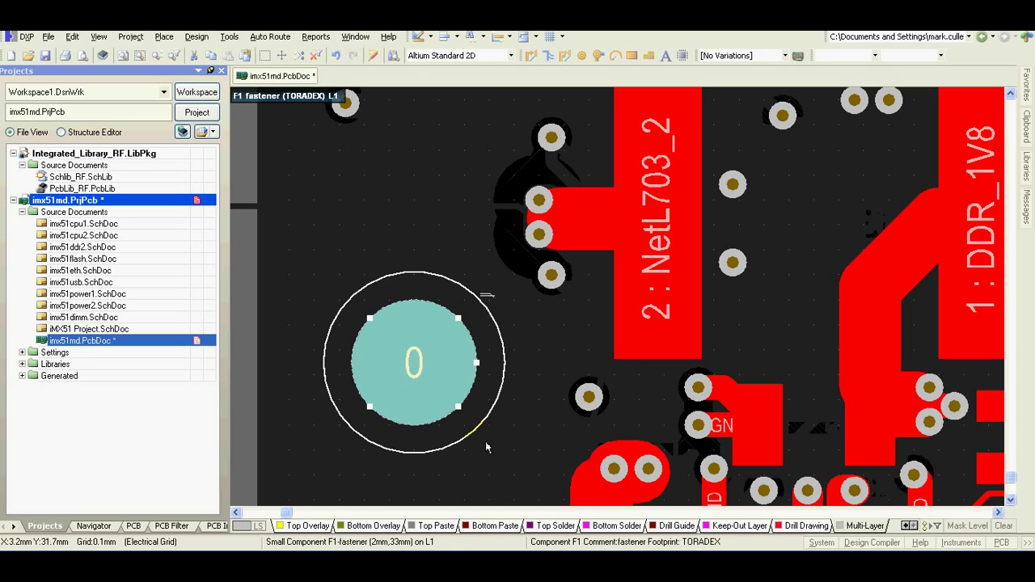
click(239, 370)
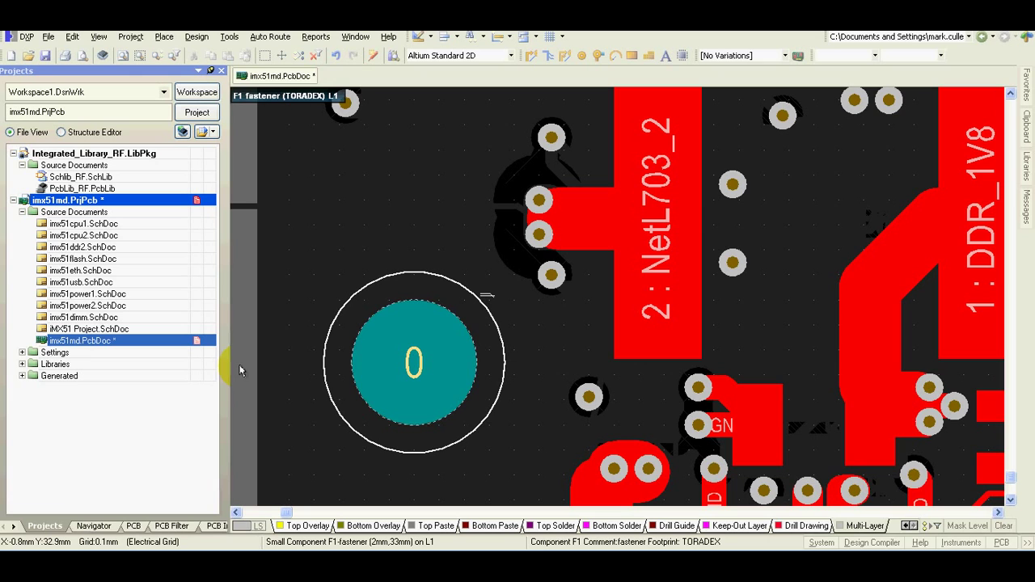
click(335, 55)
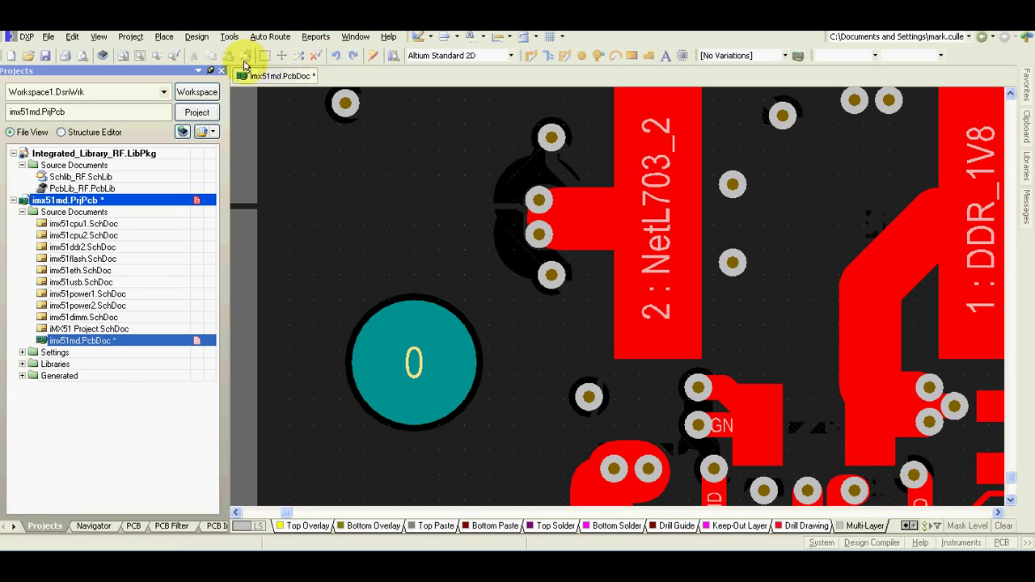
Place a full circle centred on the pad at 2mm, 33mm with radius 1mm
click(162, 37)
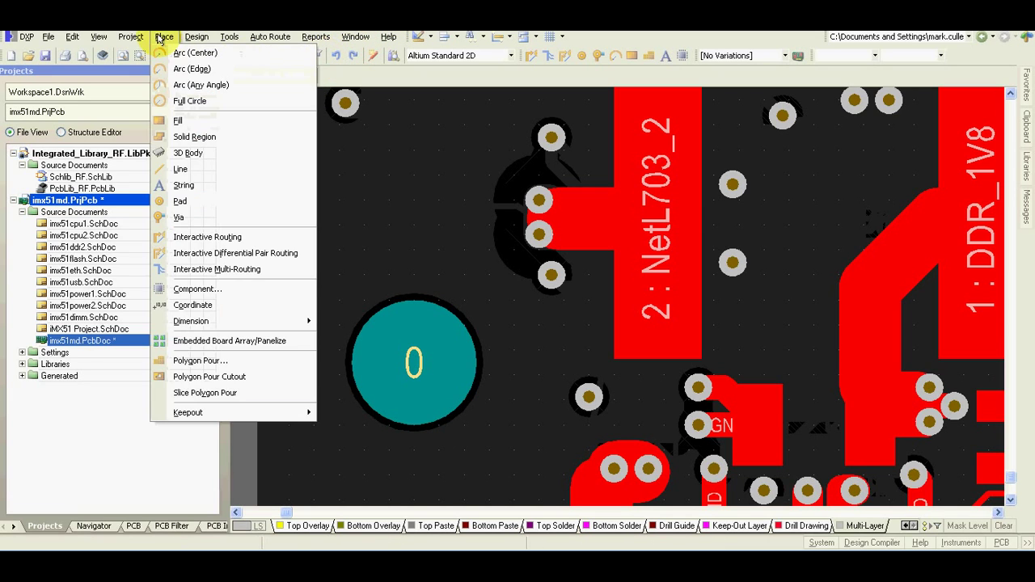
click(181, 103)
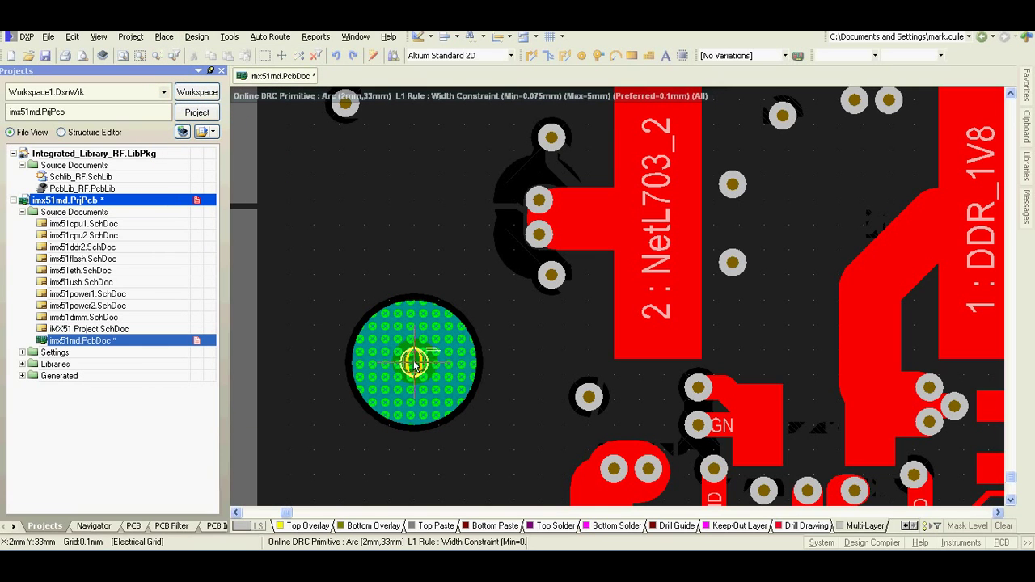
ctrl+scroll(414, 364, up, 2)
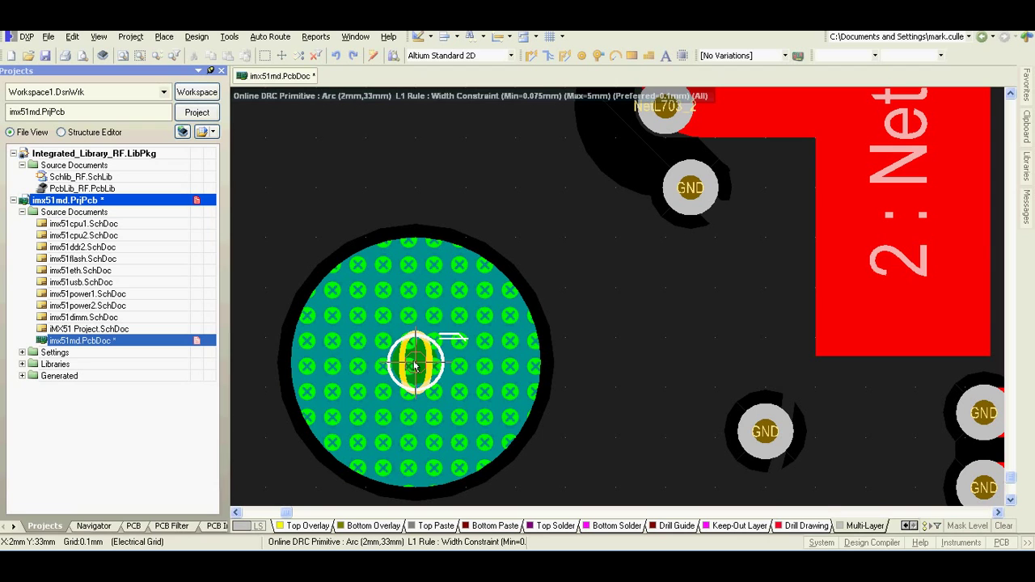
click(413, 367)
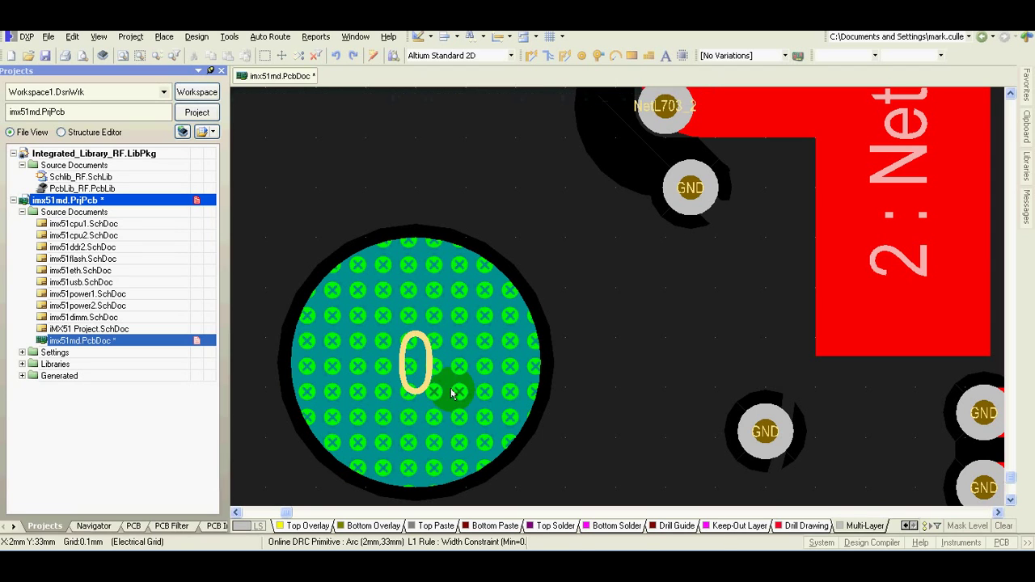
click(503, 443)
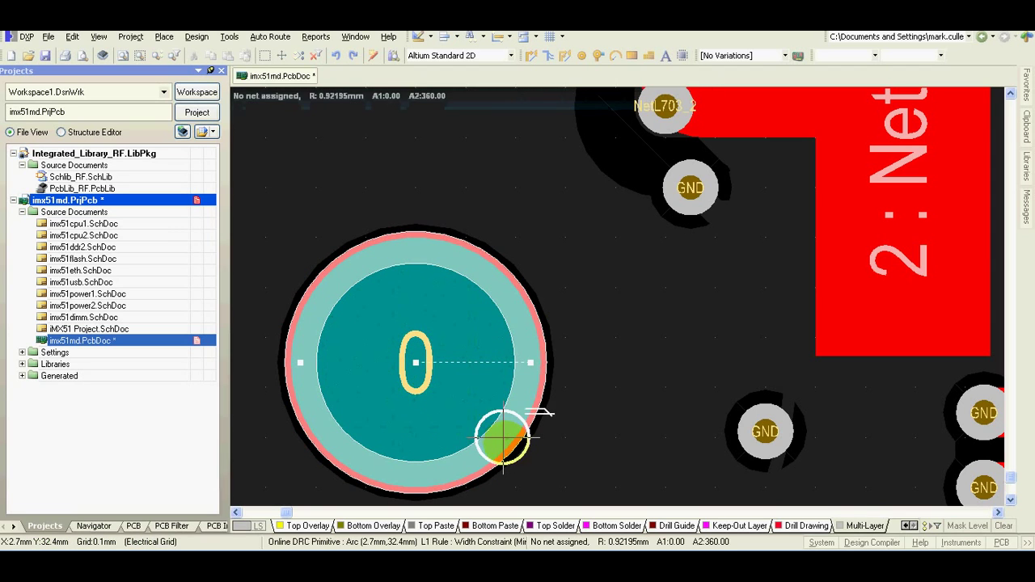
double_click(459, 240)
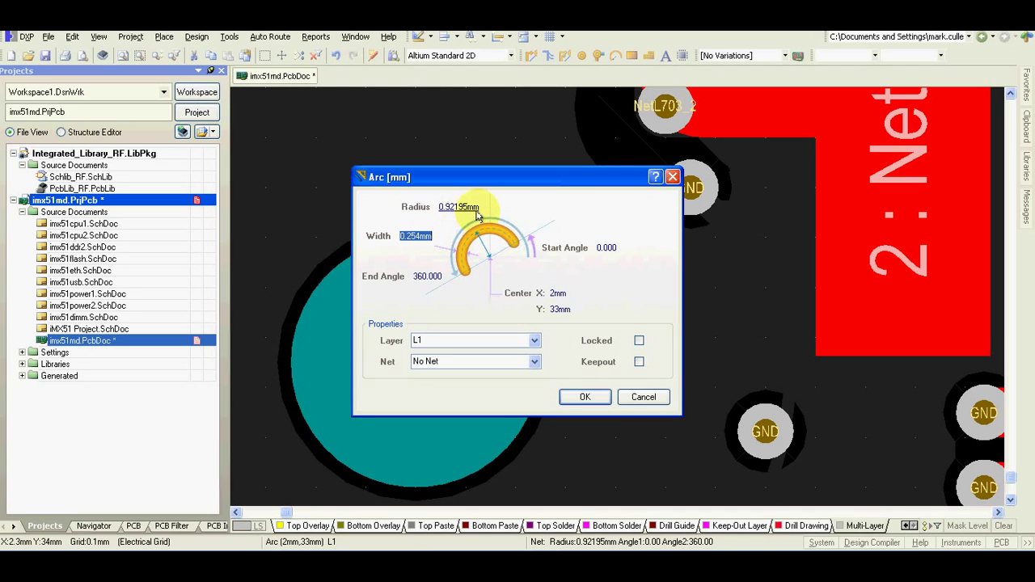
click(477, 207)
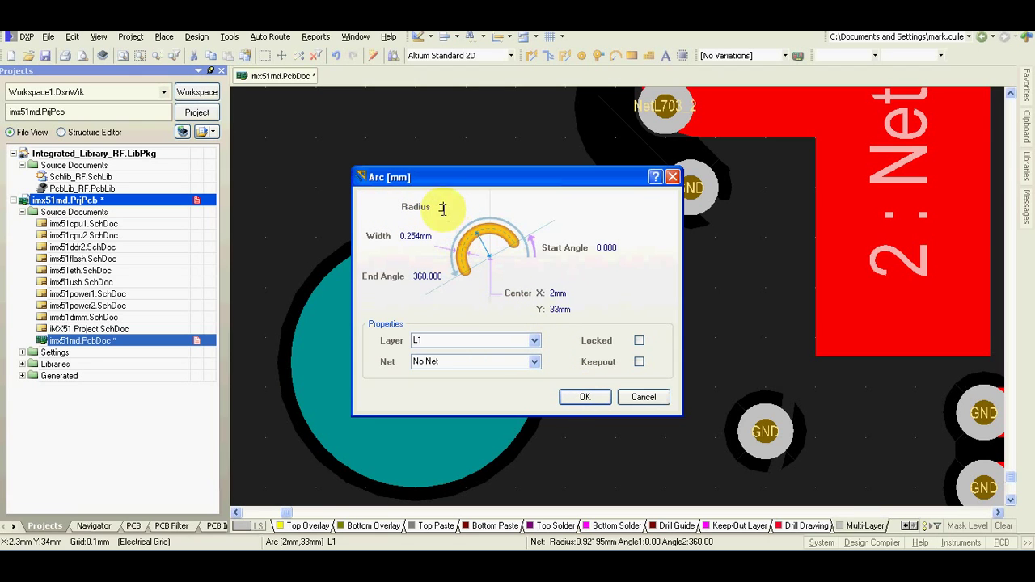
click(584, 396)
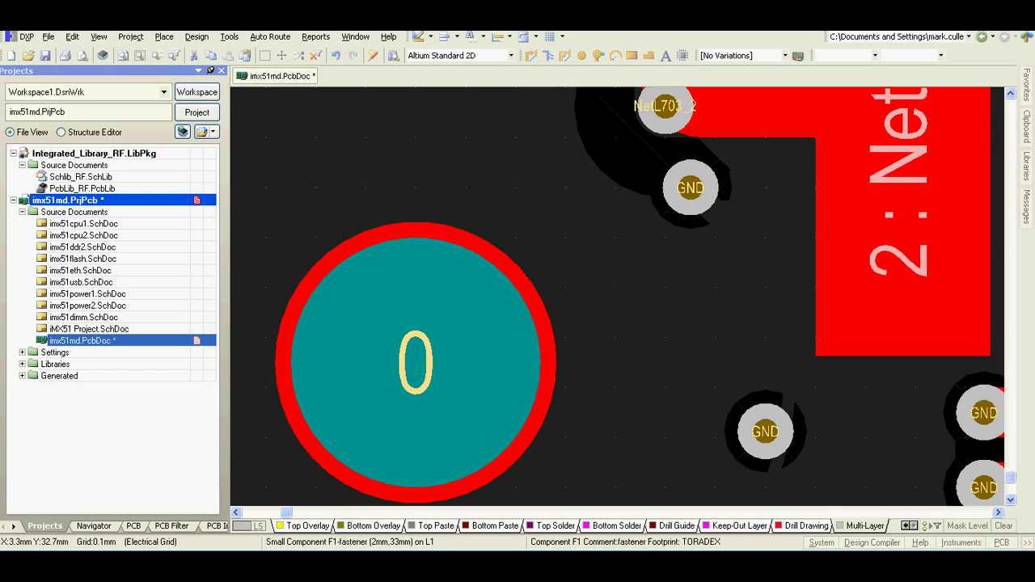
Convert the selected 1mm circle with Create Board Cutout from Selected Primitives
click(527, 299)
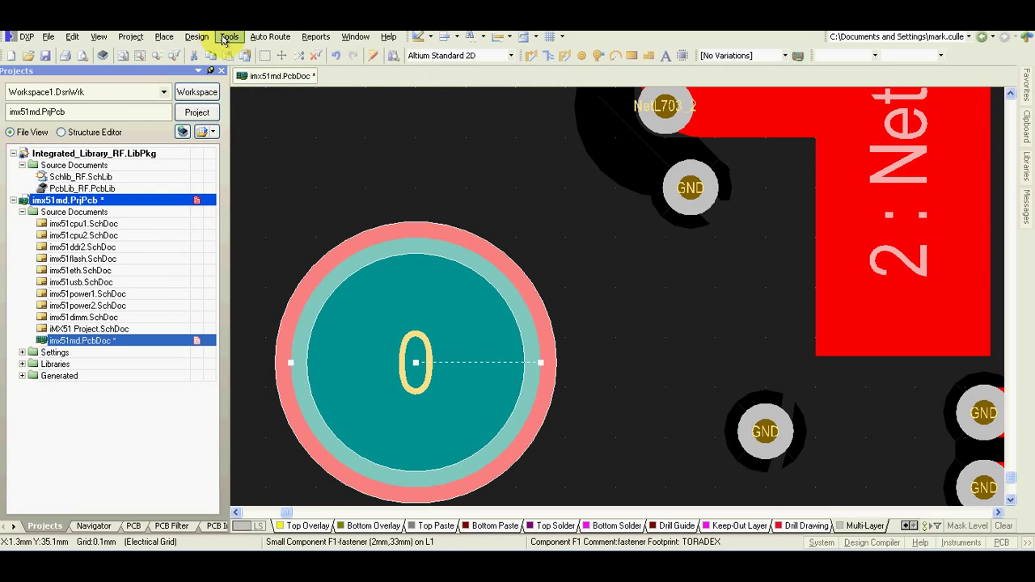
click(228, 38)
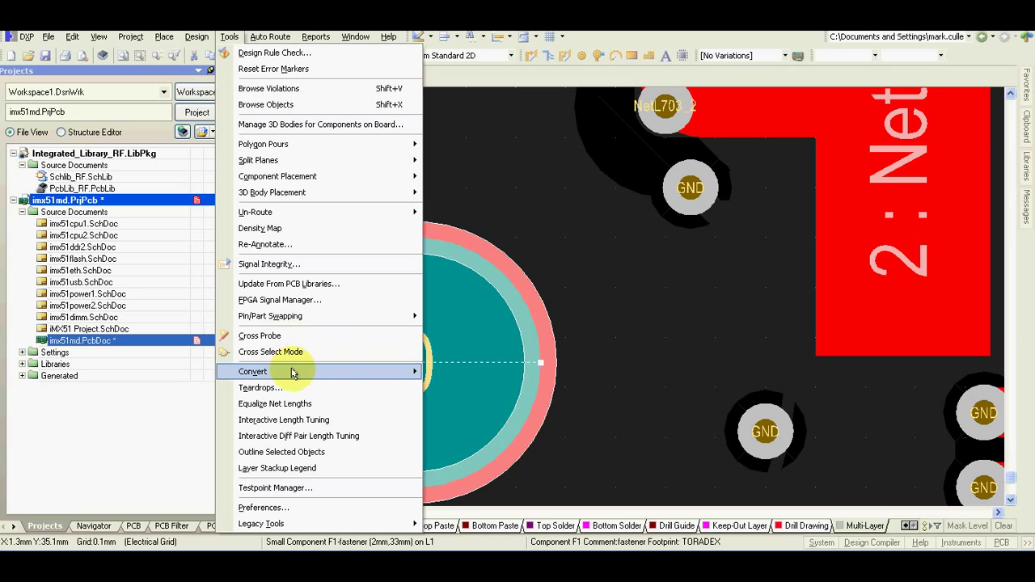
mouse_move(377, 377)
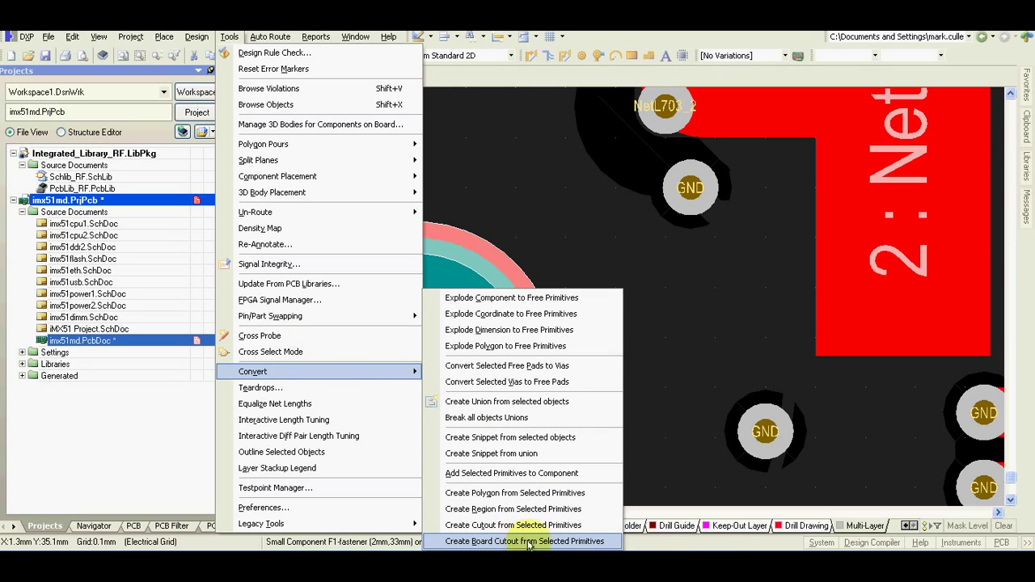
click(580, 542)
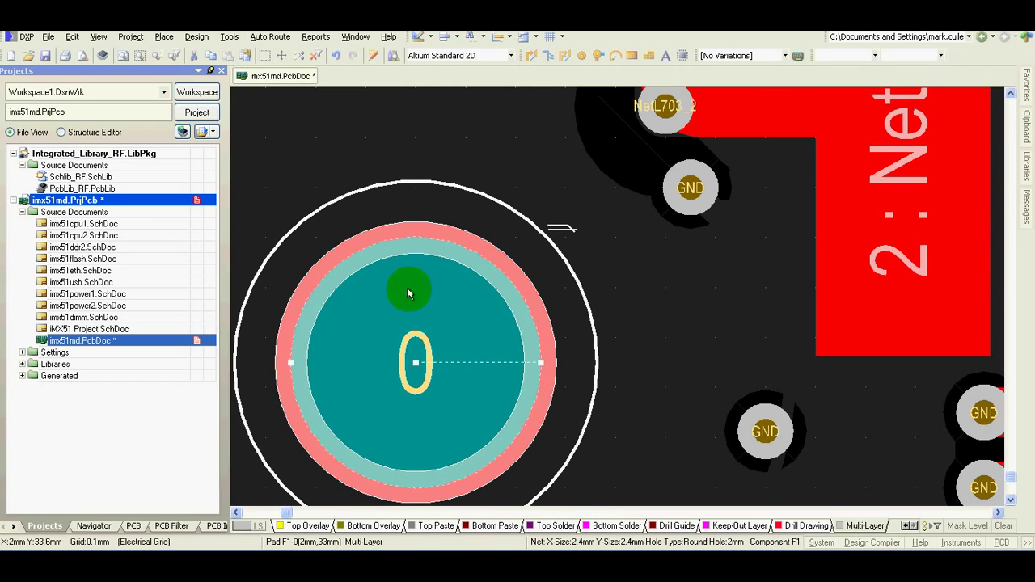
ctrl+scroll(404, 291, down, 3)
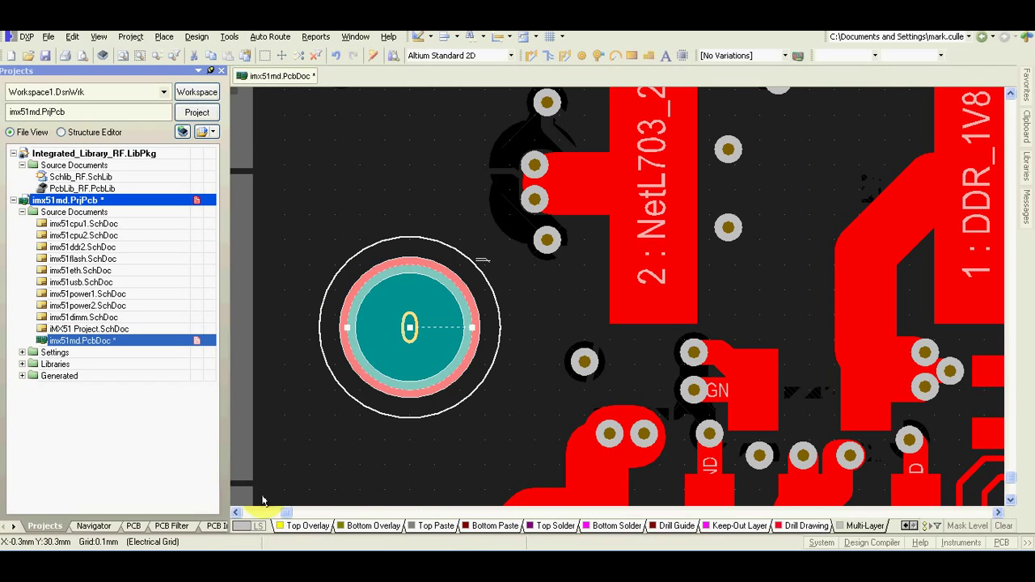
Delete the leftover arc ring around the F1 mounting pad
click(439, 369)
click(471, 353)
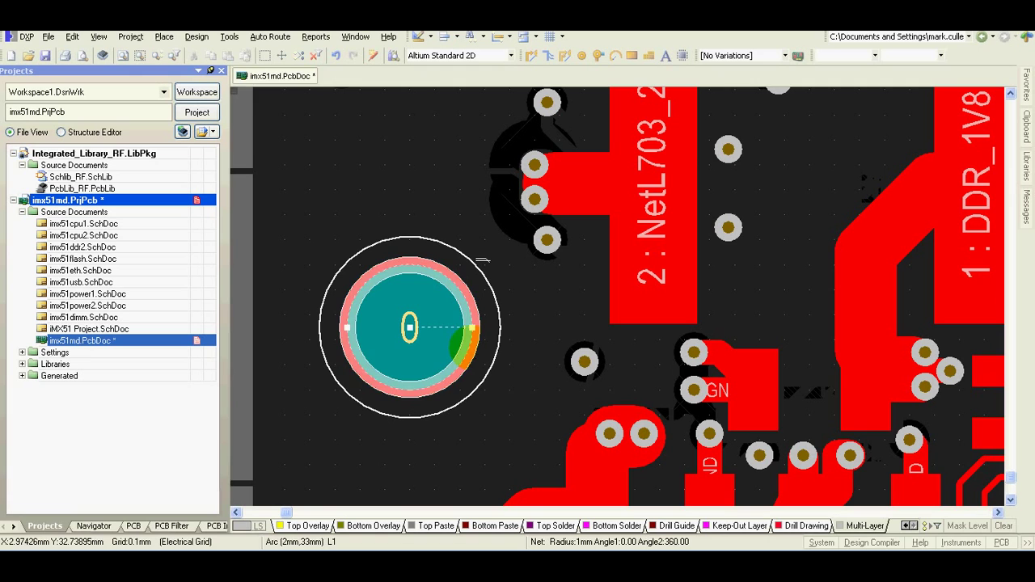
key(Delete)
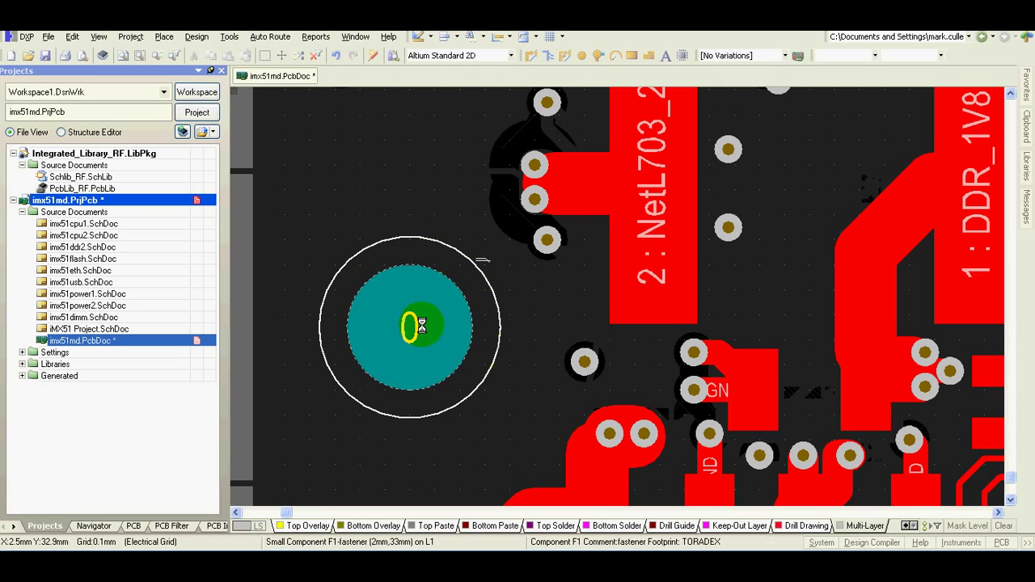
Pan right along the board and zoom in on mounting pad F3
ctrl+scroll(404, 319, down, 1)
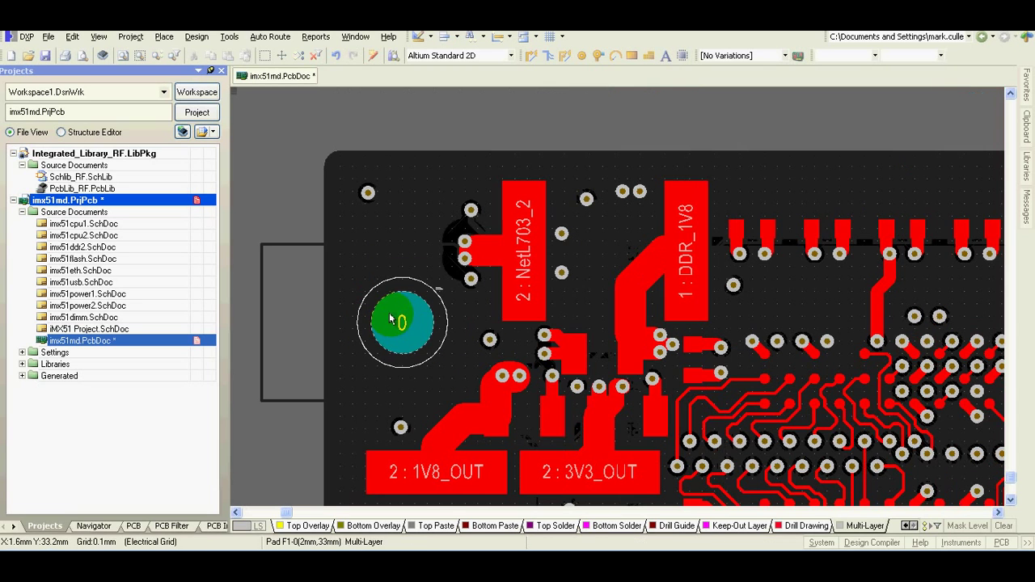
click(996, 512)
drag(996, 512, 997, 514)
ctrl+scroll(937, 347, up, 2)
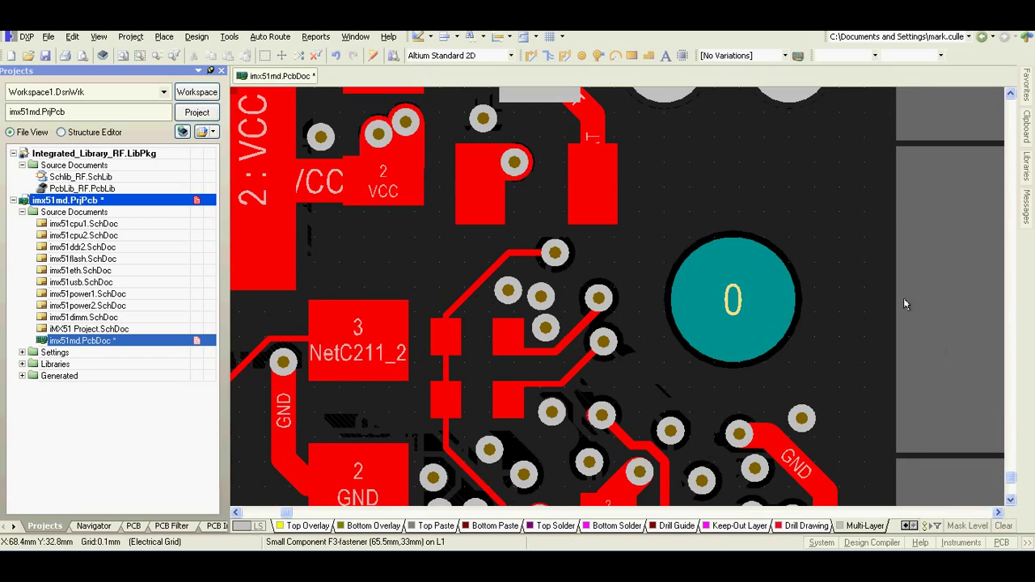
Place a full circle centred on pad F3 at 65.5mm, 33mm with radius 1mm
click(163, 37)
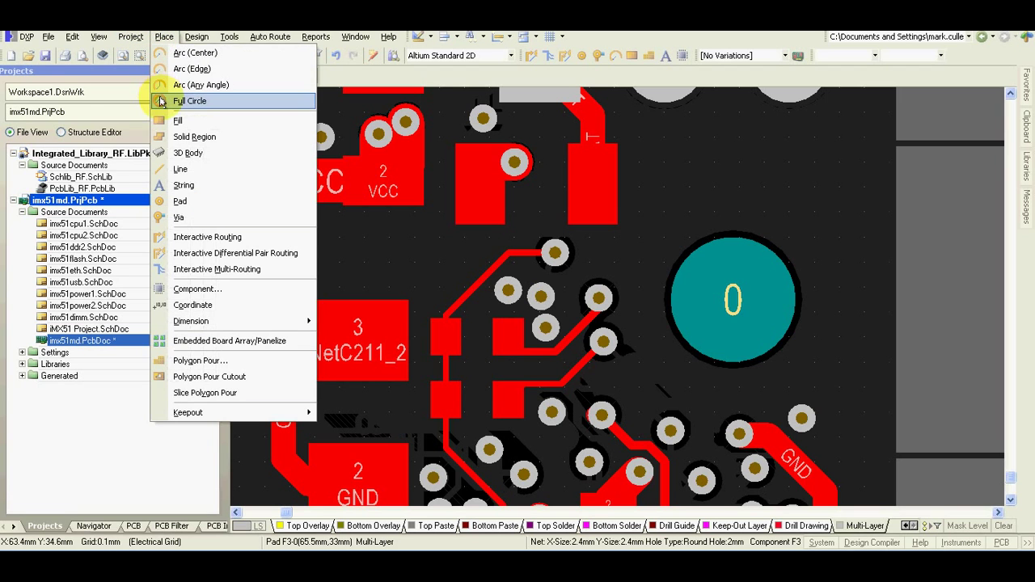
click(162, 101)
ctrl+scroll(731, 299, up, 2)
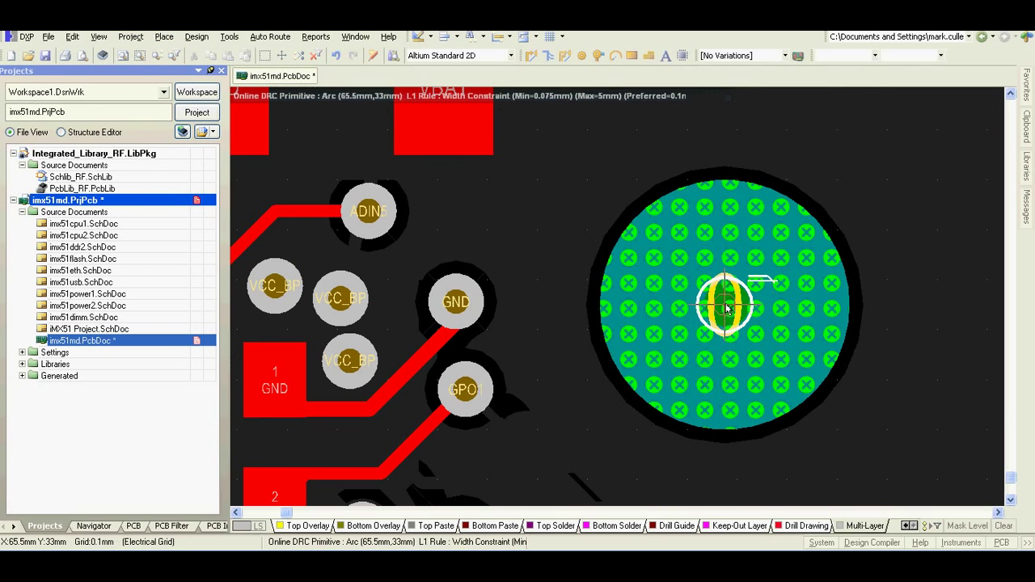
click(726, 307)
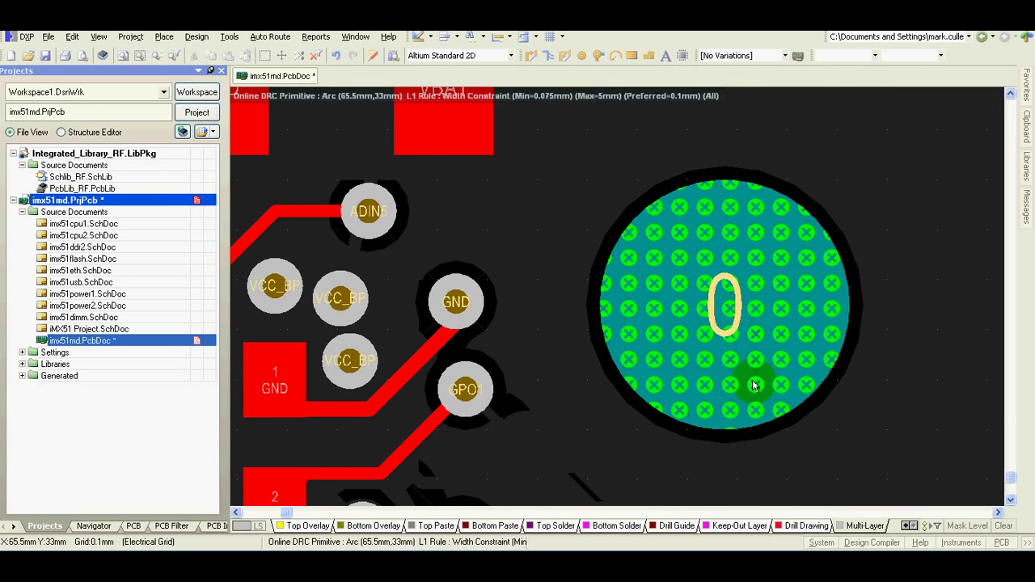
click(762, 420)
right_click(761, 420)
click(761, 418)
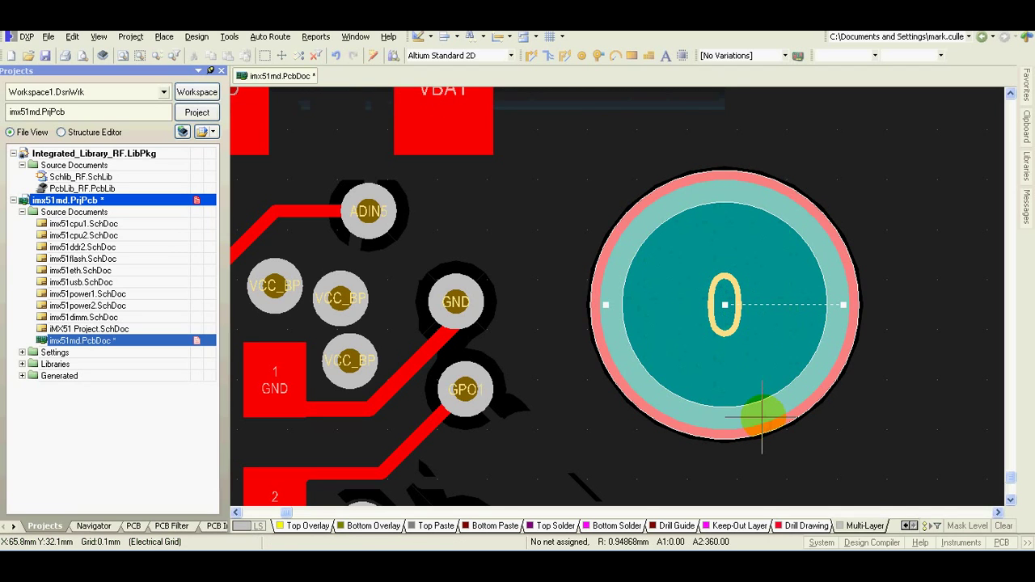
double_click(748, 431)
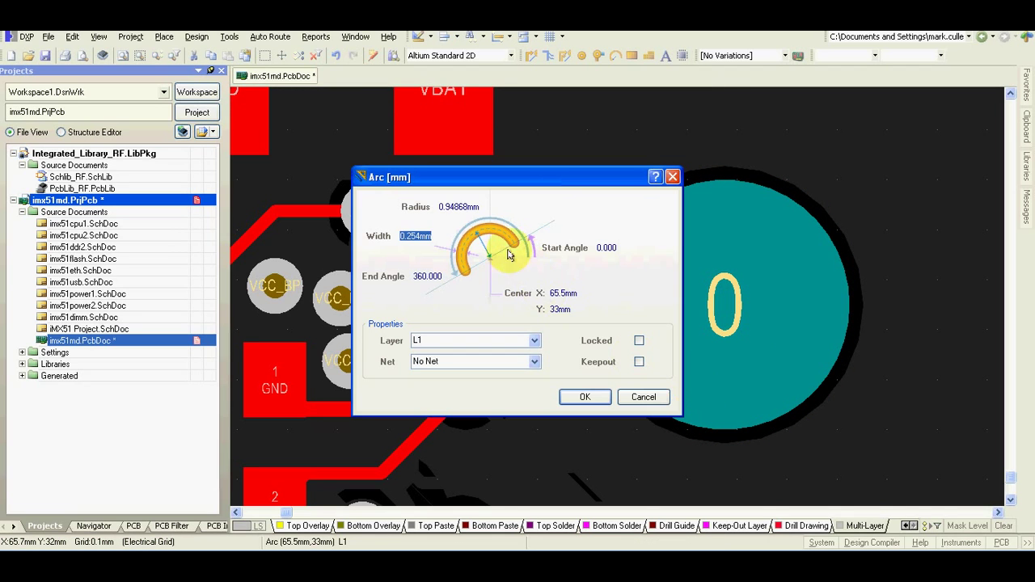
text(1)
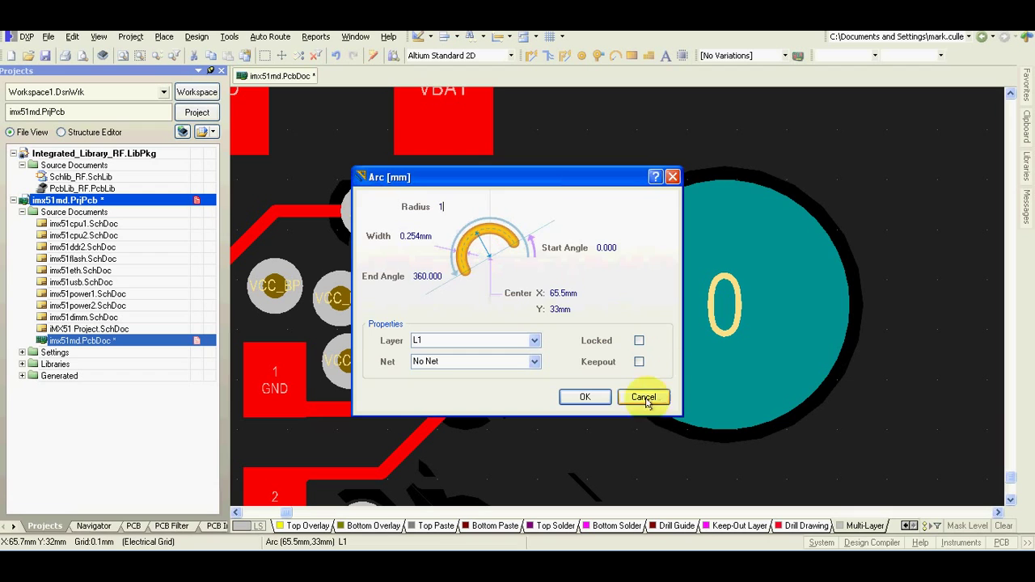
click(584, 396)
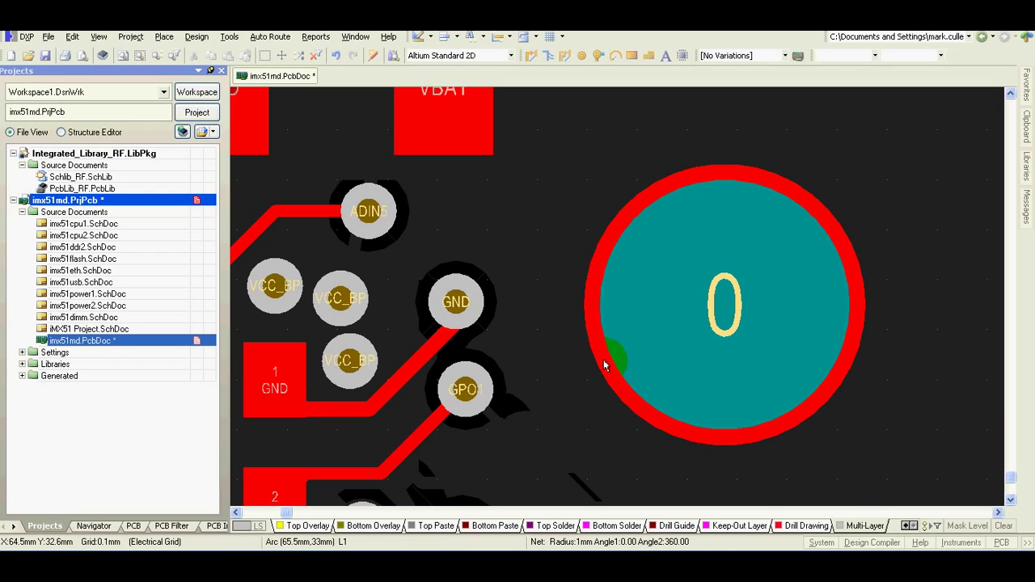
click(614, 378)
Create a board cutout from the selected circle around pad F3, then clear the selection
click(230, 37)
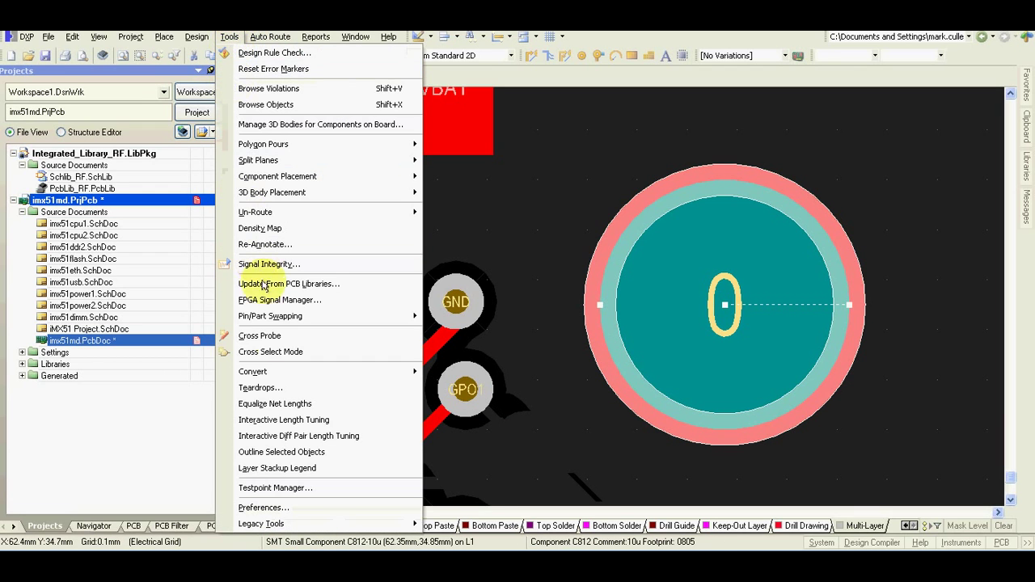
mouse_move(280, 370)
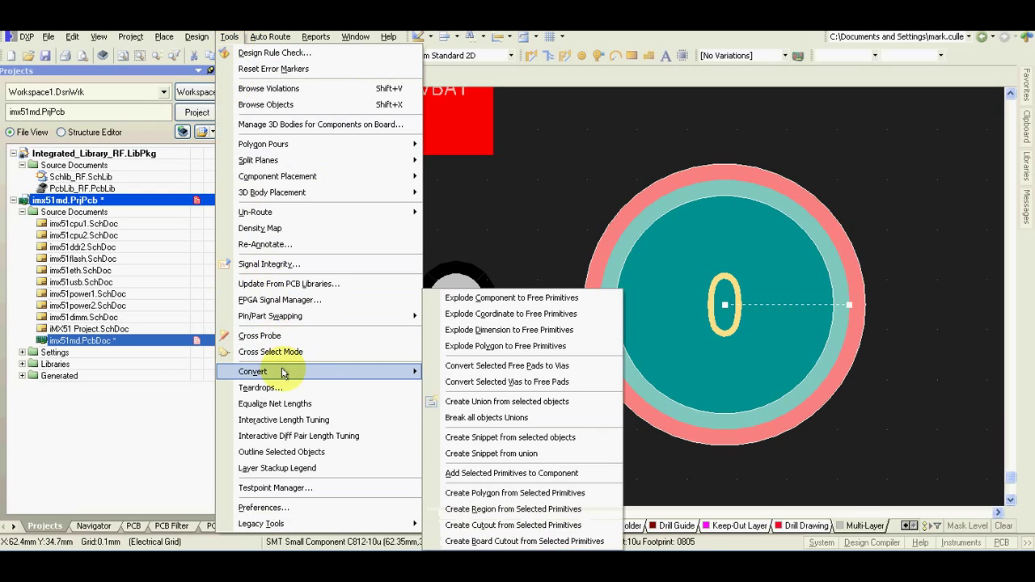
click(502, 541)
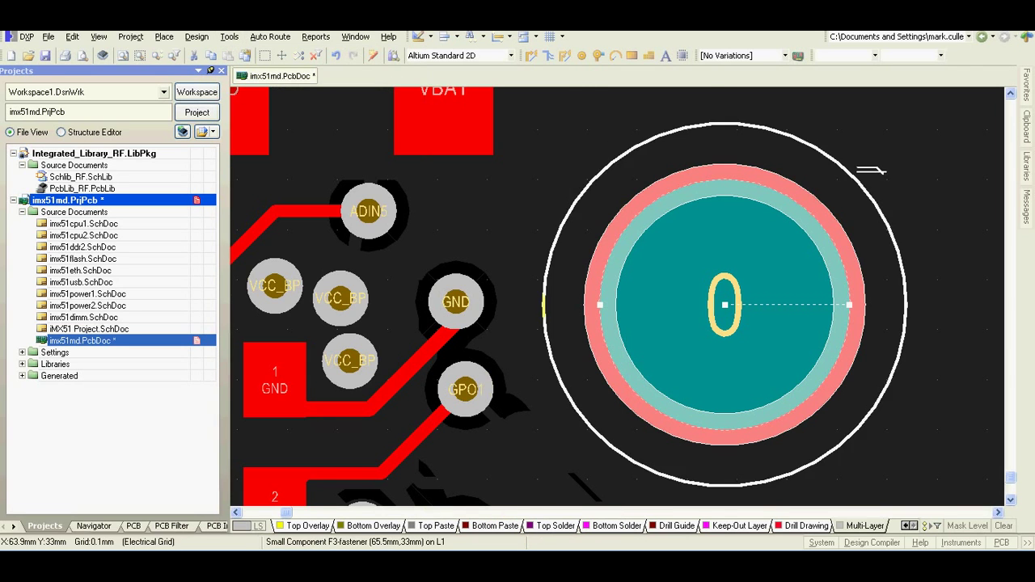
ctrl+scroll(501, 311, down, 2)
click(922, 340)
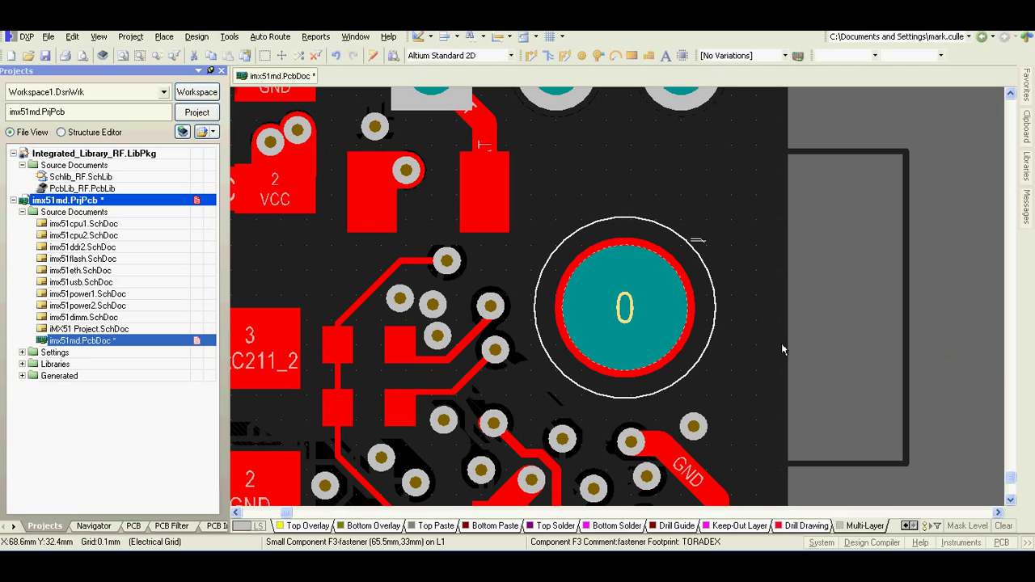
double_click(676, 356)
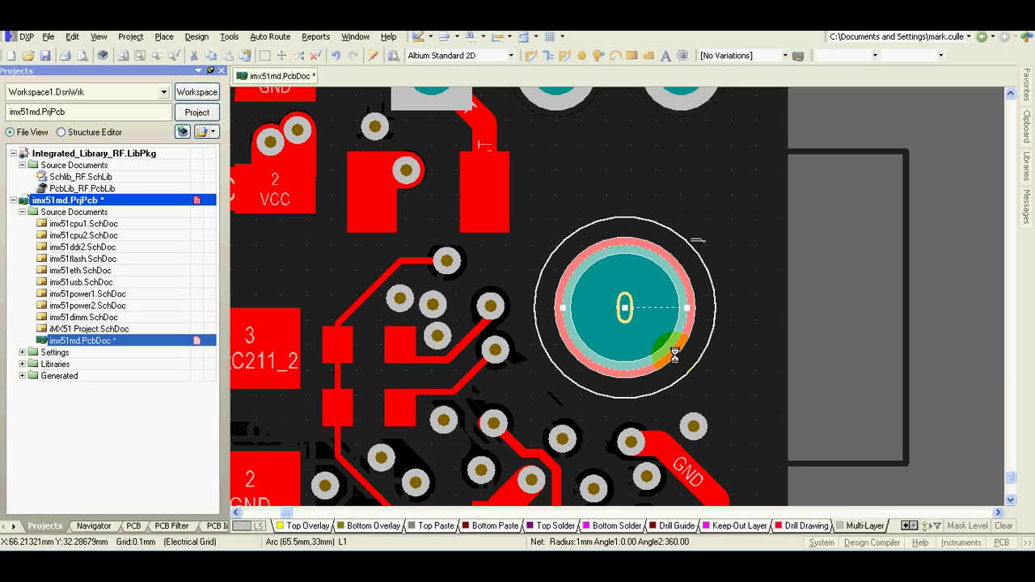
click(47, 37)
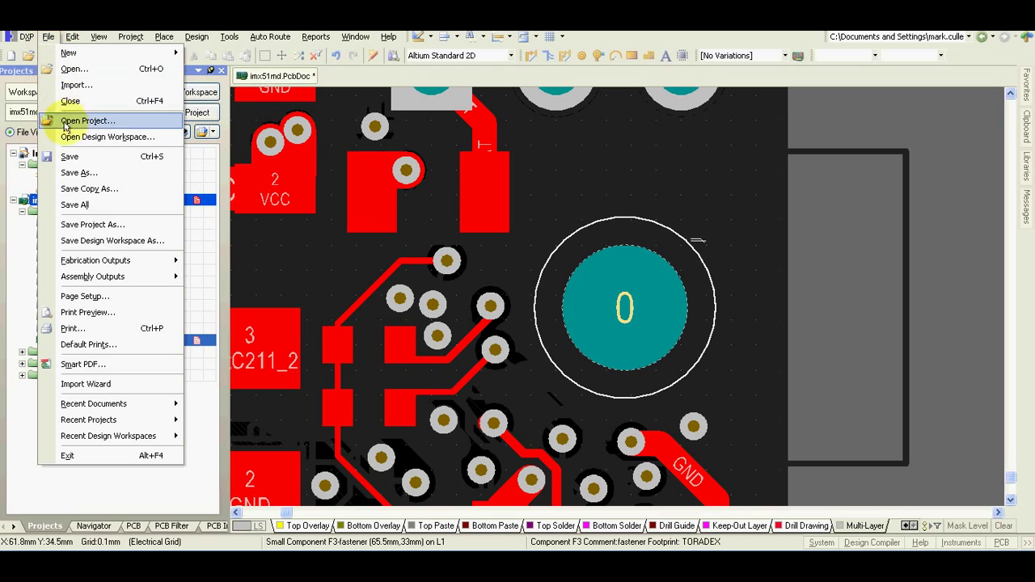
Export the board as STEP to imx51md 3D.step, overwriting it and accepting the export options
click(78, 174)
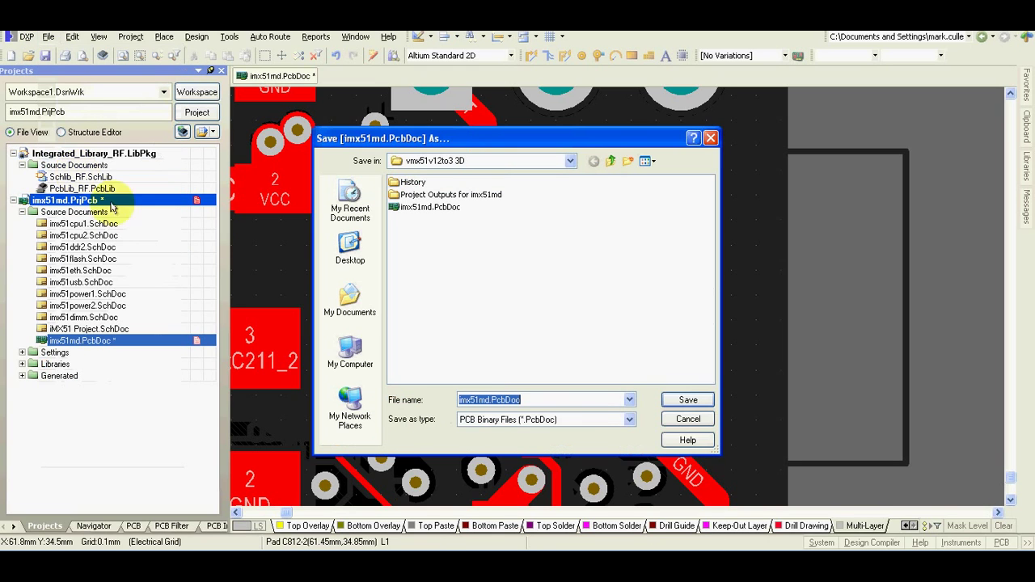
click(590, 418)
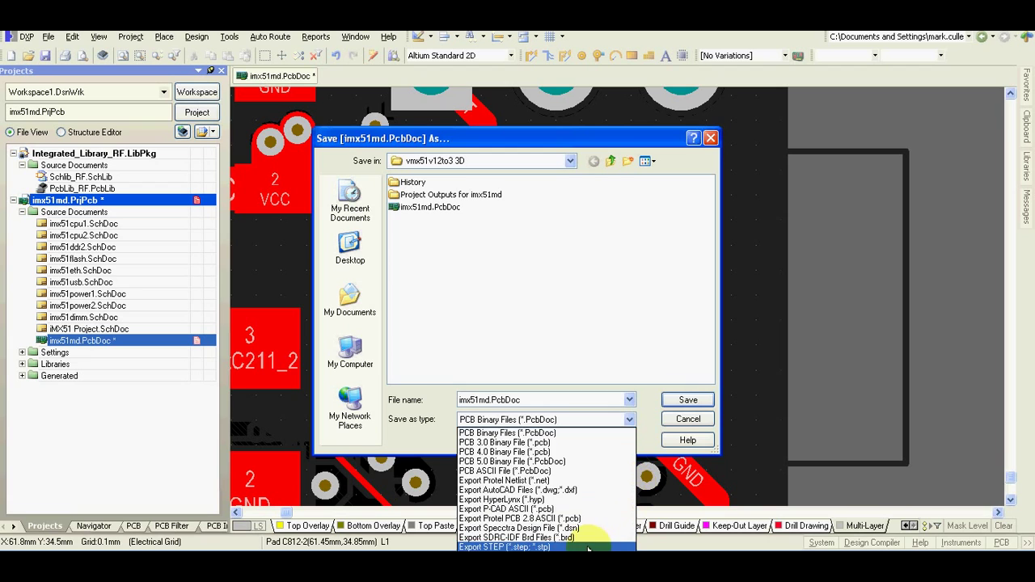
click(582, 537)
click(430, 207)
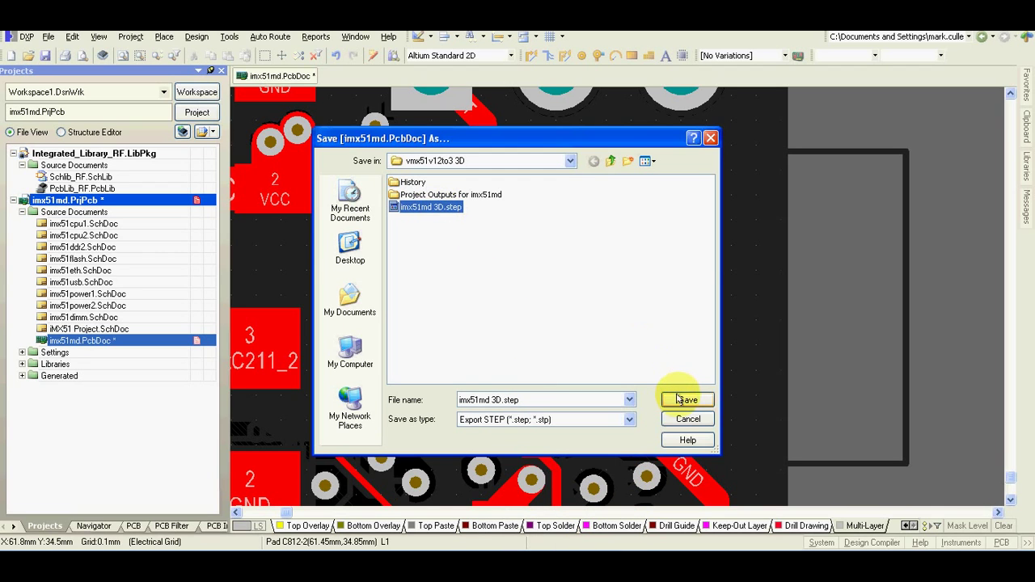
click(686, 399)
click(490, 327)
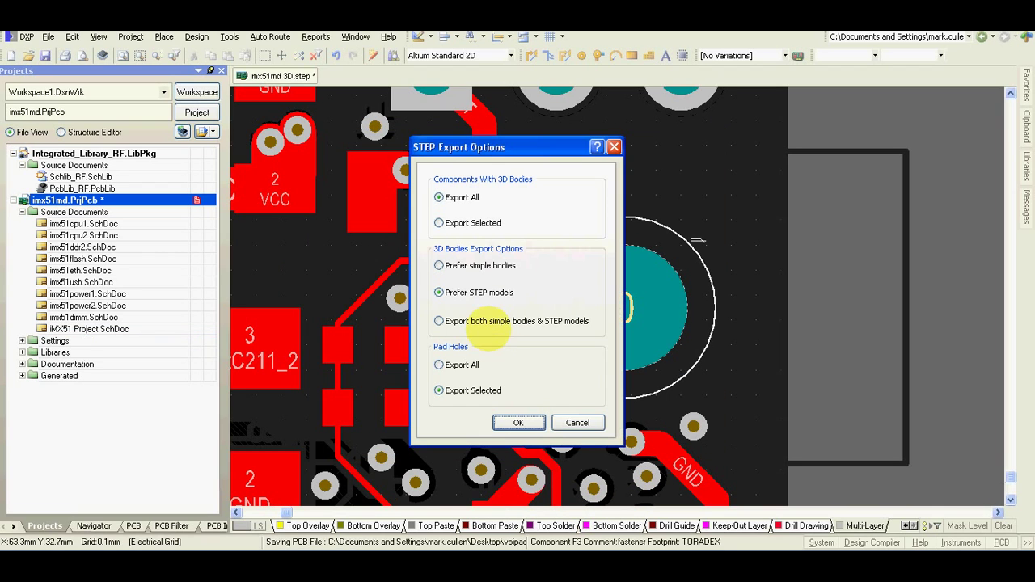
click(520, 426)
click(515, 423)
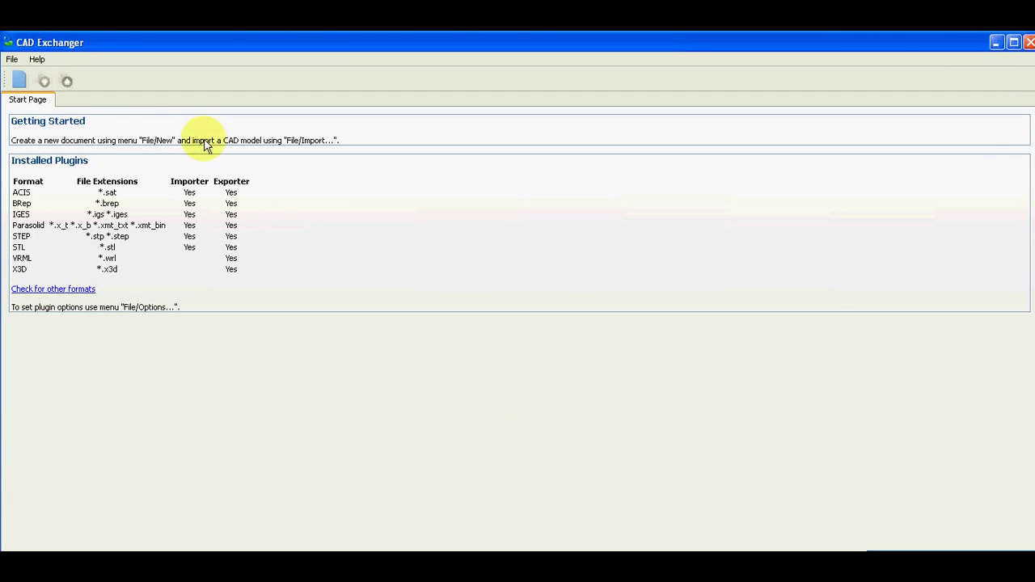
Start a new empty document and import the imx51md 3D.step file into it
click(12, 61)
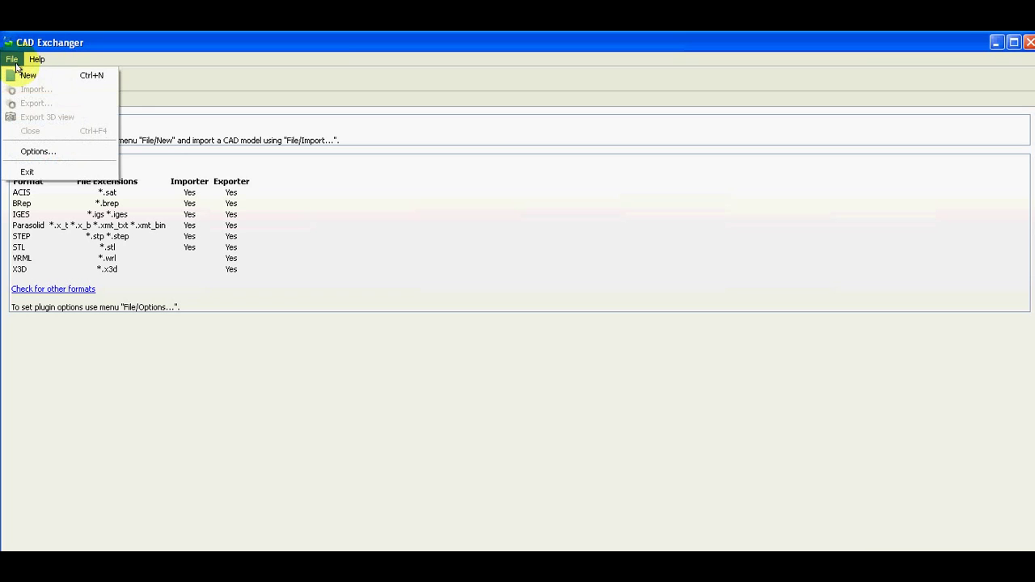
click(28, 72)
click(12, 59)
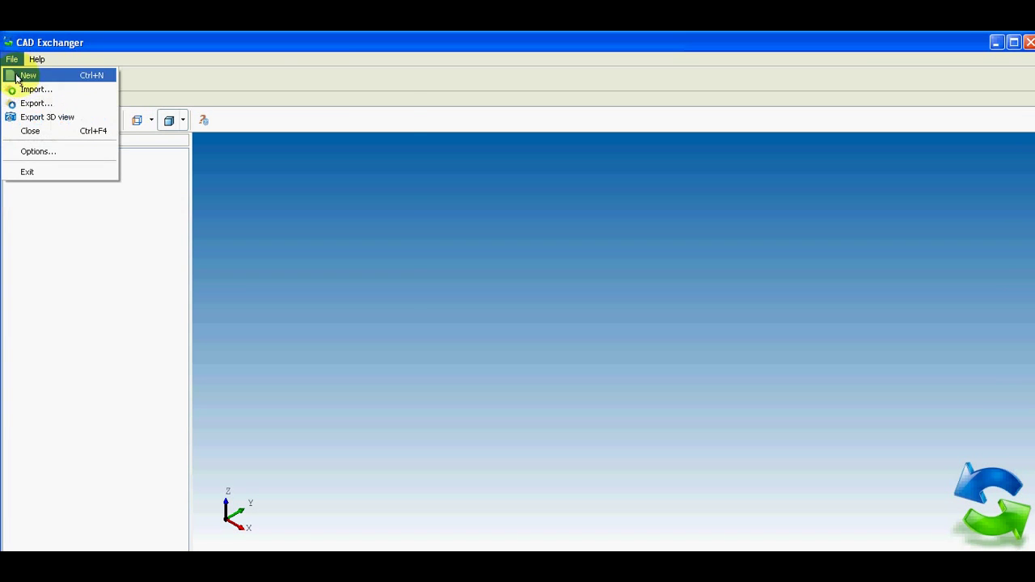
click(18, 73)
click(120, 133)
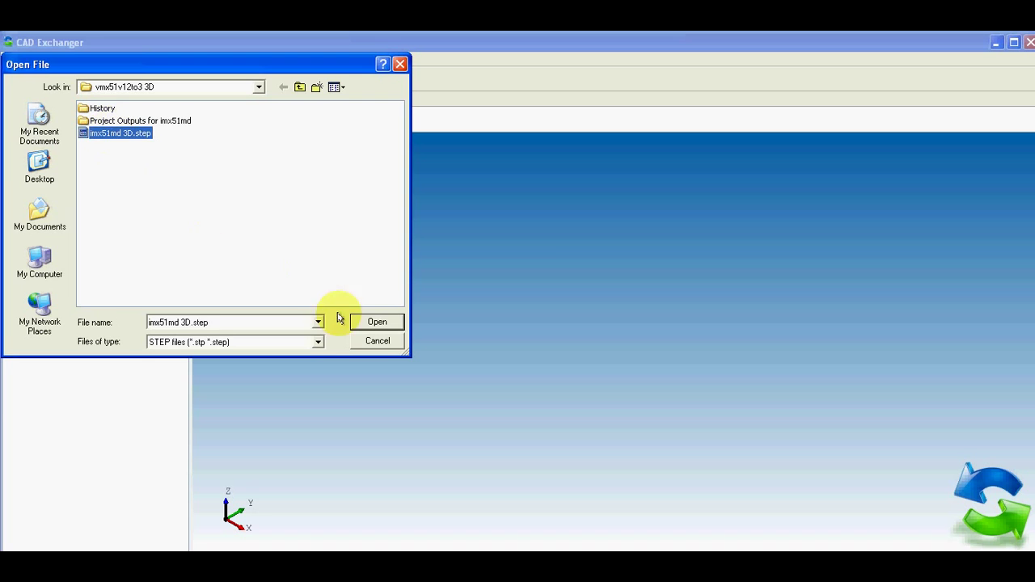
click(373, 322)
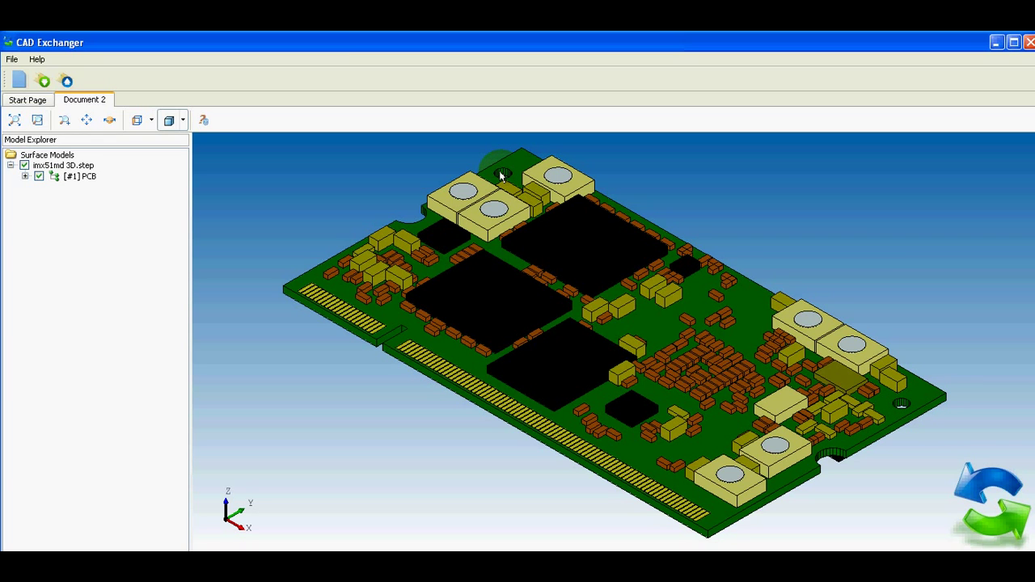
Rotate the view to a top-down look at the board, exposing holes at both upper mounting pads
click(110, 120)
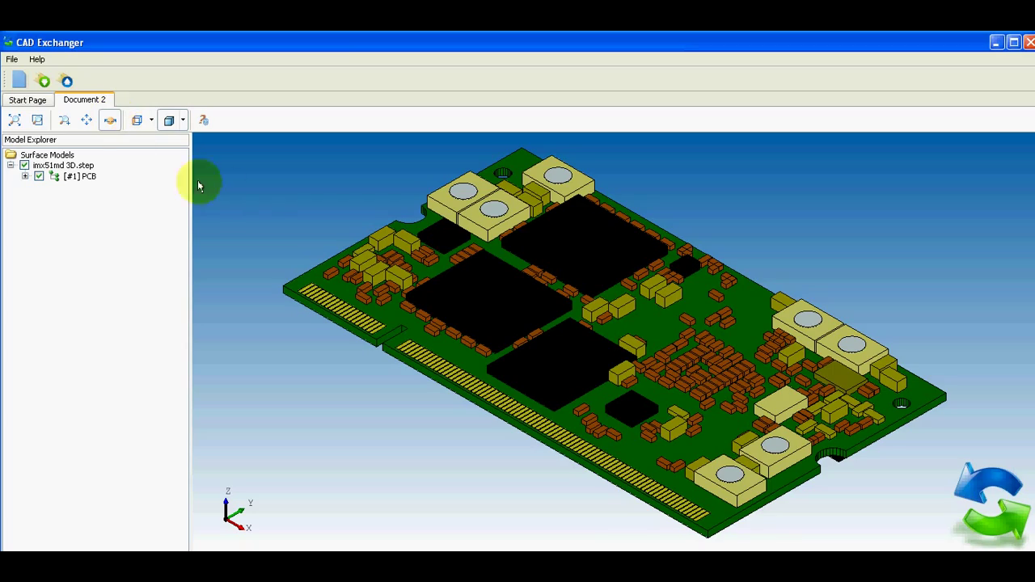
drag(265, 199, 494, 352)
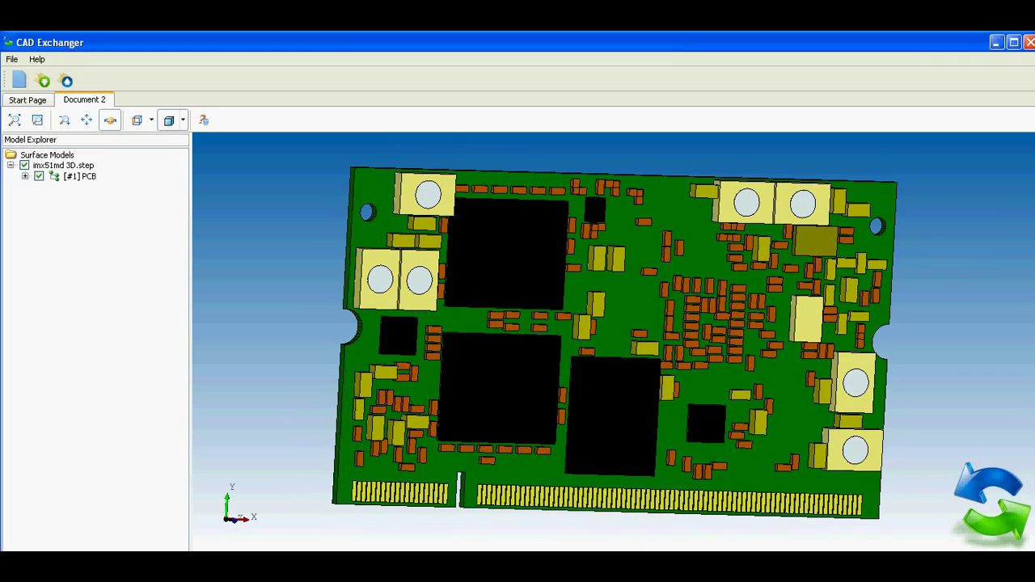